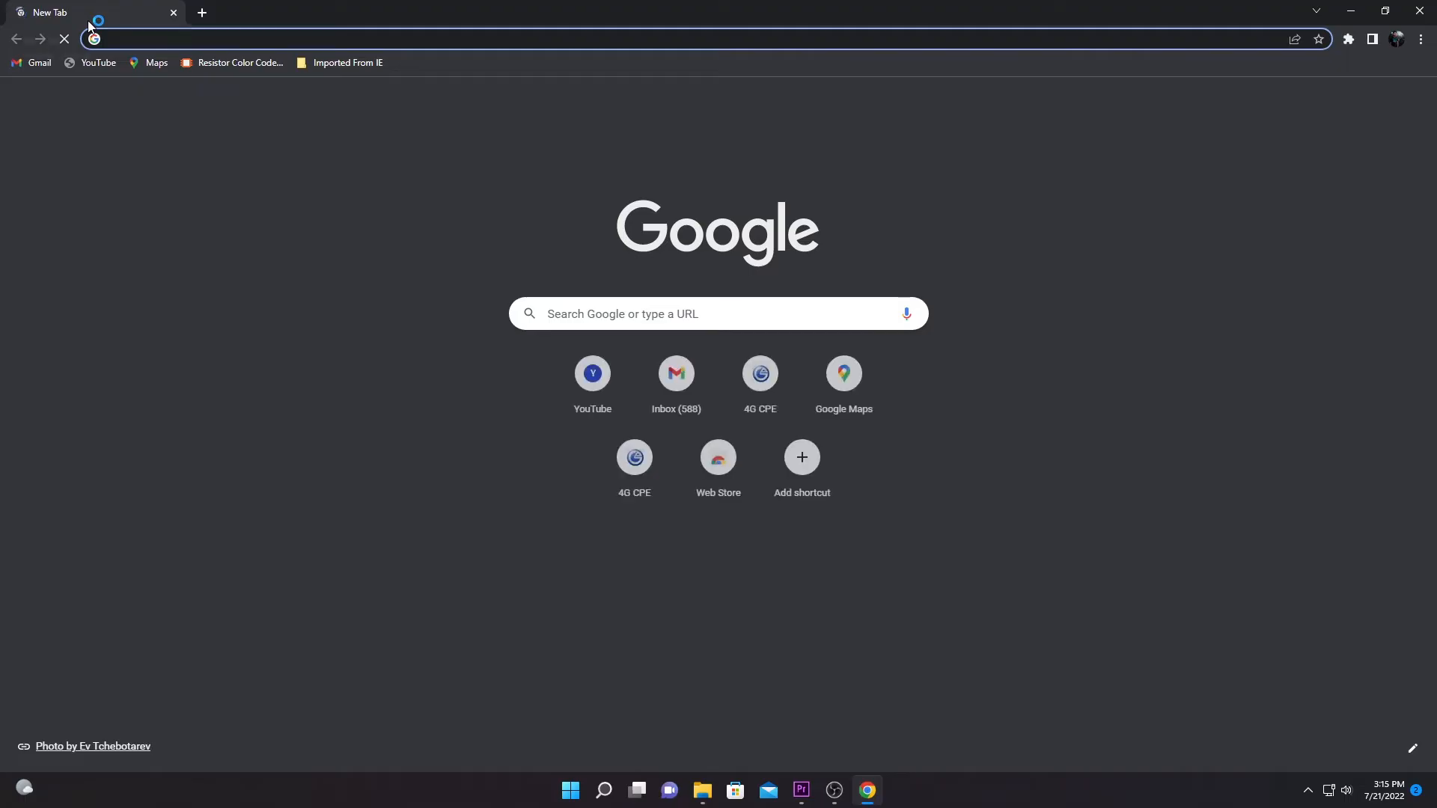
Search Google for the VMware download and open the VMware Workstation Player product page.
{"action": "type", "text": "vm"}
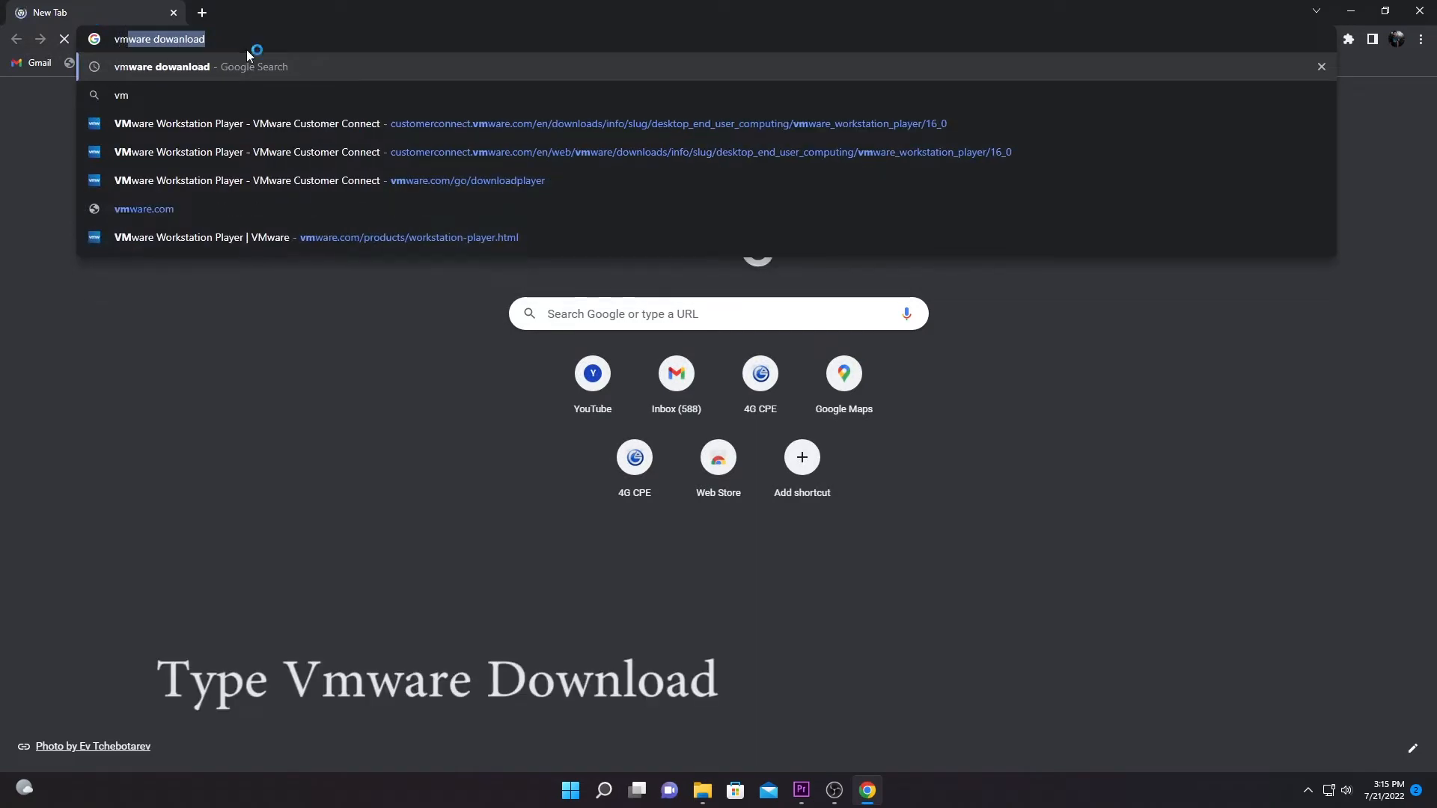
{"action": "left_click", "coordinate": [261, 70]}
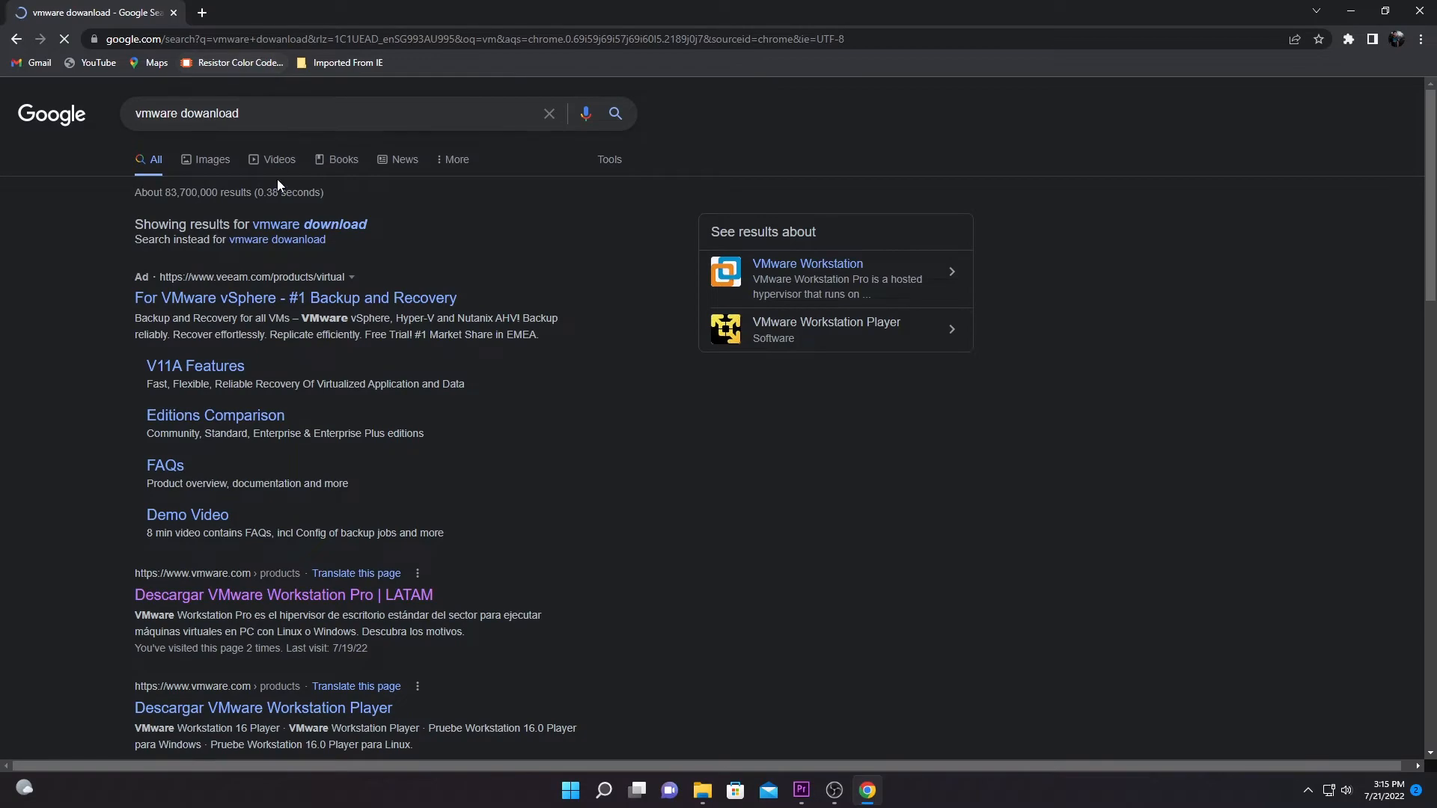
{"action": "scroll", "coordinate": [313, 509], "scroll_direction": "down", "scroll_amount": 1}
{"action": "scroll", "coordinate": [312, 507], "scroll_direction": "down", "scroll_amount": 4}
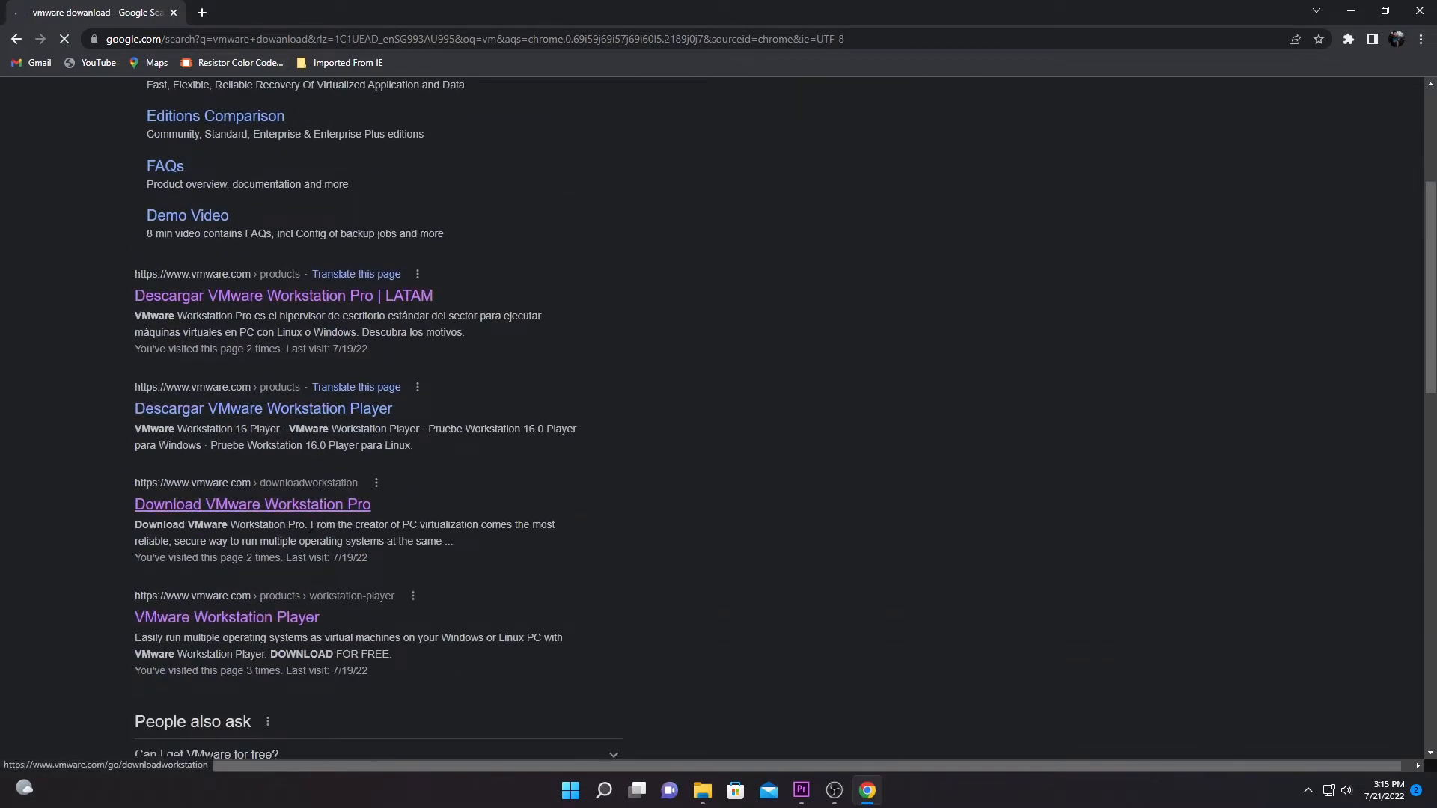
{"action": "scroll", "coordinate": [313, 508], "scroll_direction": "down", "scroll_amount": 2}
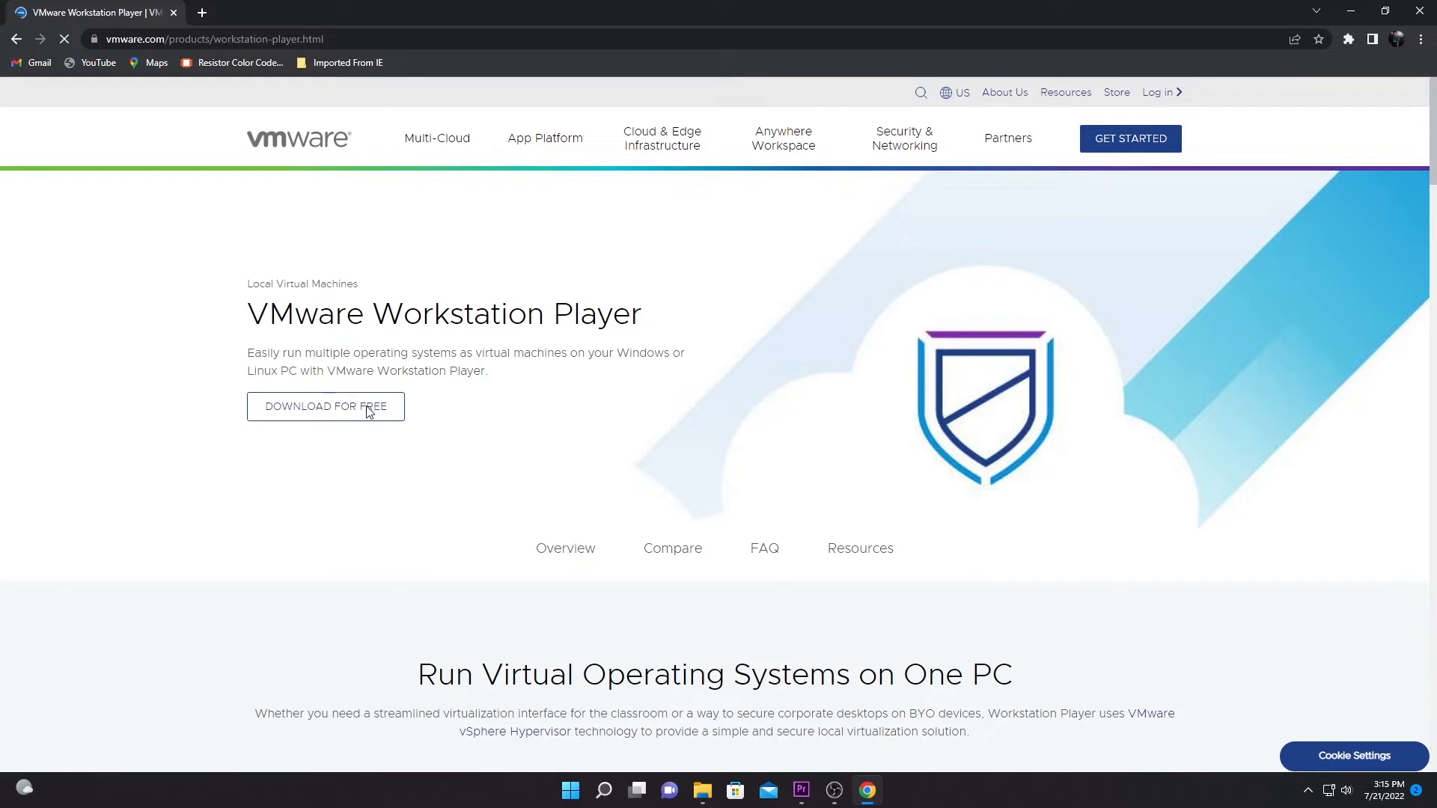
Download VMware Workstation 16.2.3 Player for Windows 64-bit from the free download page.
{"action": "left_click", "coordinate": [369, 411]}
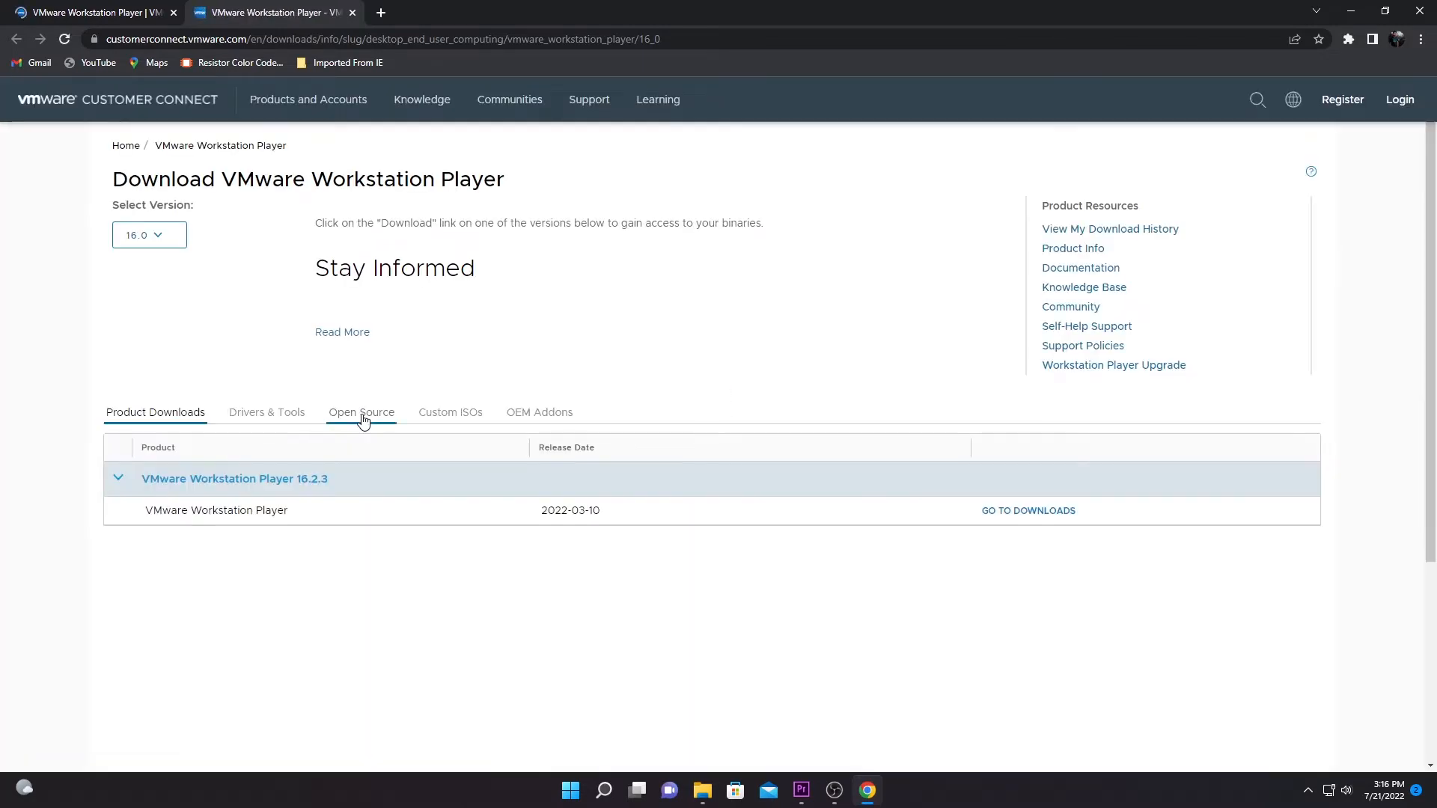
{"action": "left_click", "coordinate": [1018, 512]}
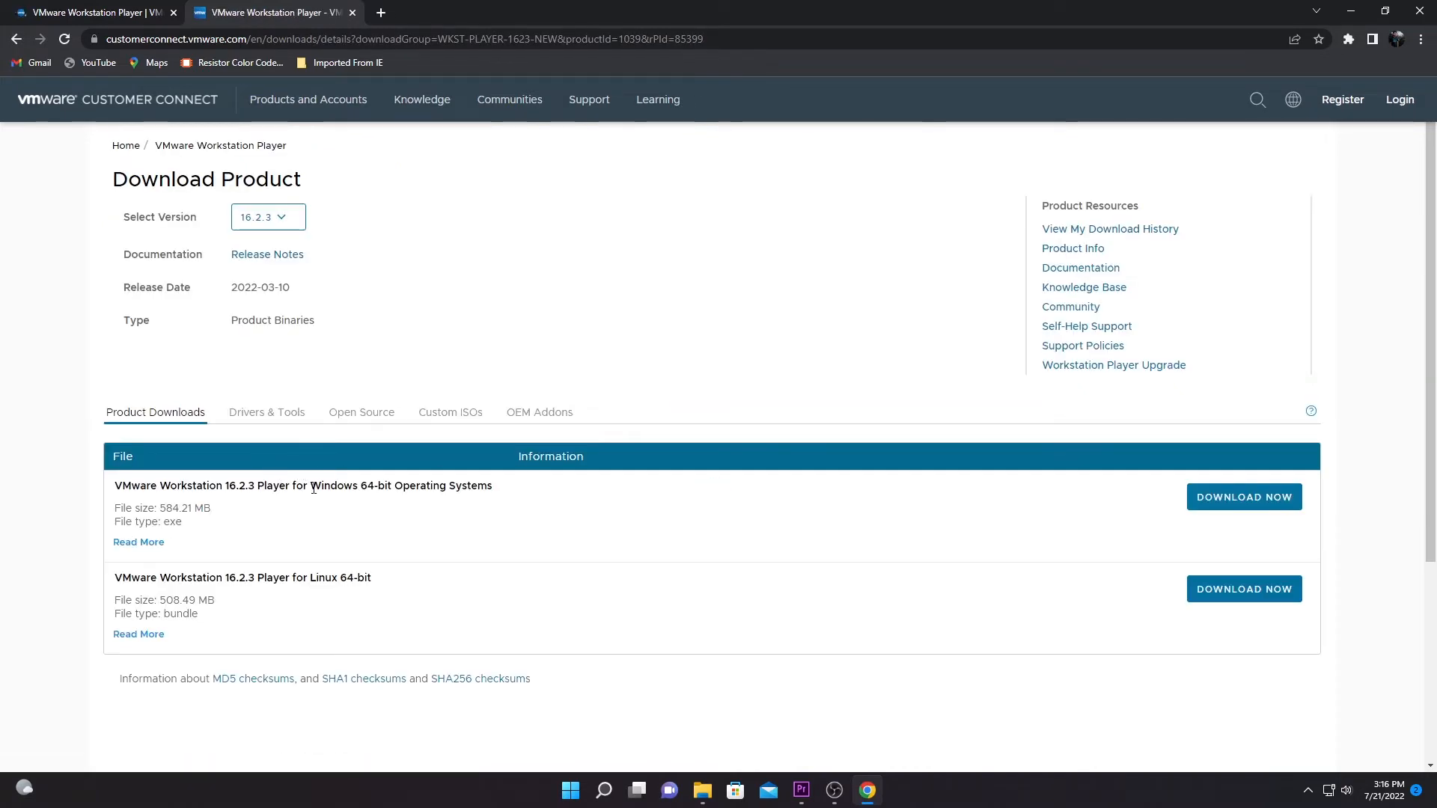
{"action": "left_click_drag", "start_coordinate": [311, 487], "coordinate": [374, 488]}
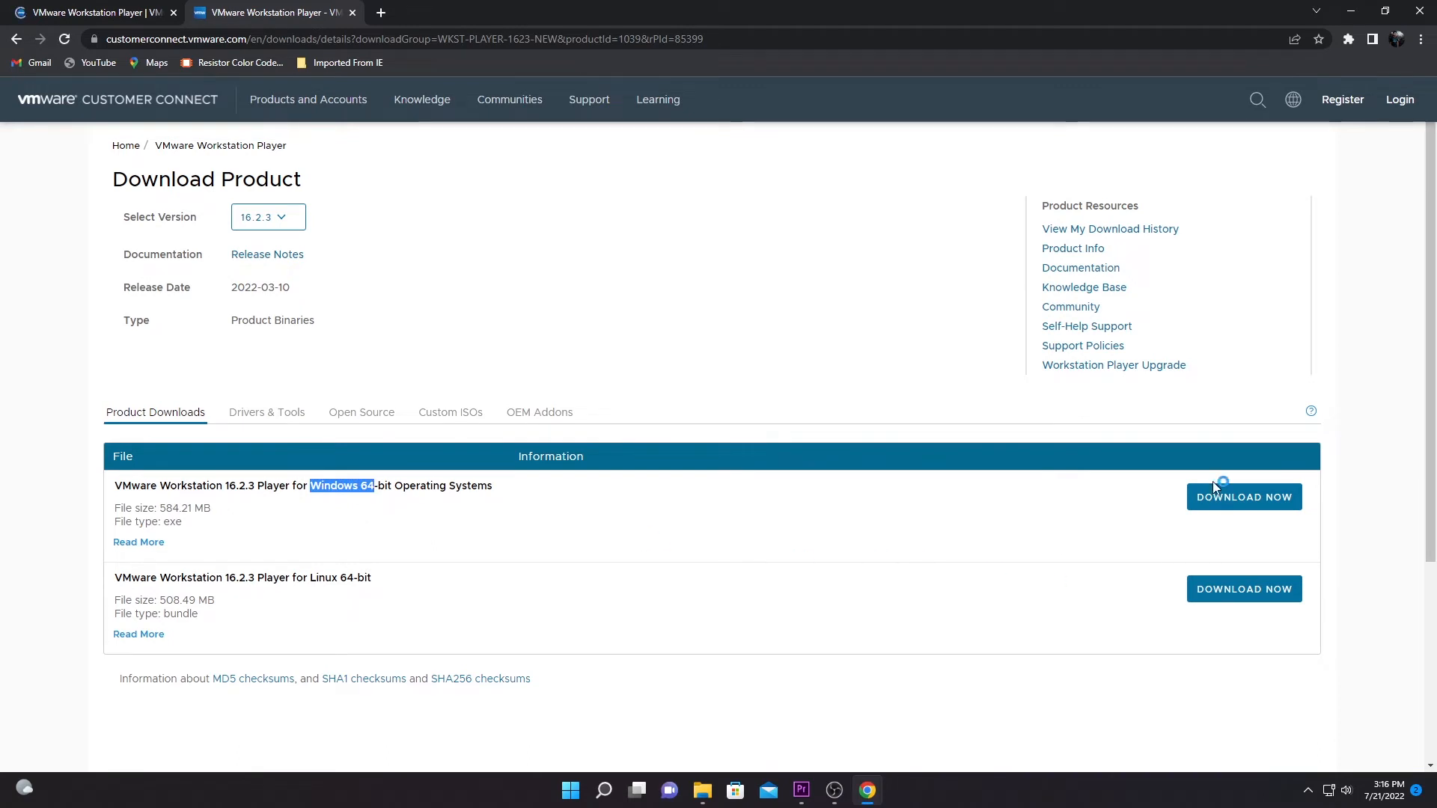
{"action": "left_click", "coordinate": [1225, 509]}
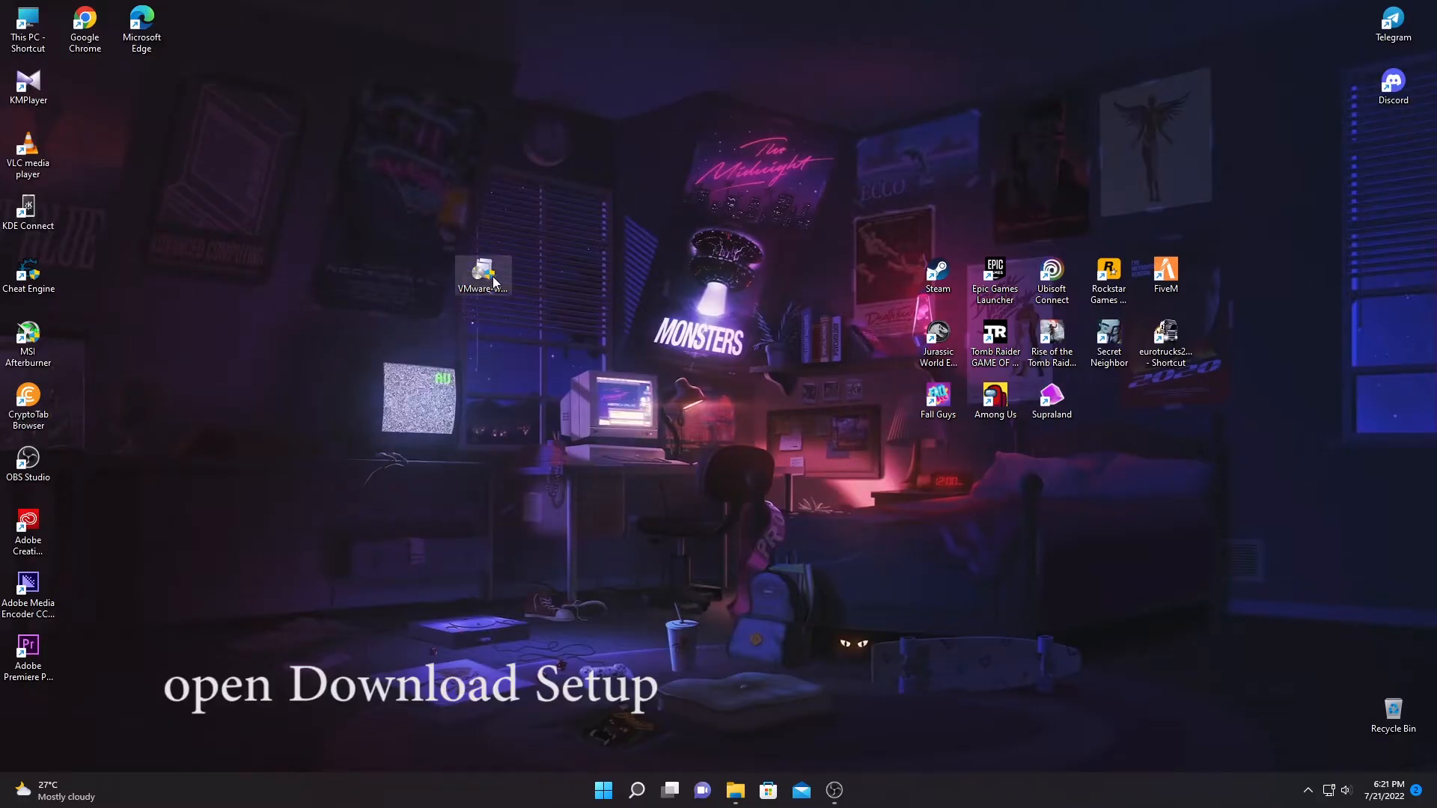
Launch the VMware Workstation full 16.1.2 installer from the desktop and accept the license agreement terms.
{"action": "mouse_move", "coordinate": [485, 274]}
{"action": "left_mouse_down"}
{"action": "mouse_move", "coordinate": [472, 274]}
{"action": "mouse_move", "coordinate": [487, 275]}
{"action": "left_mouse_up"}
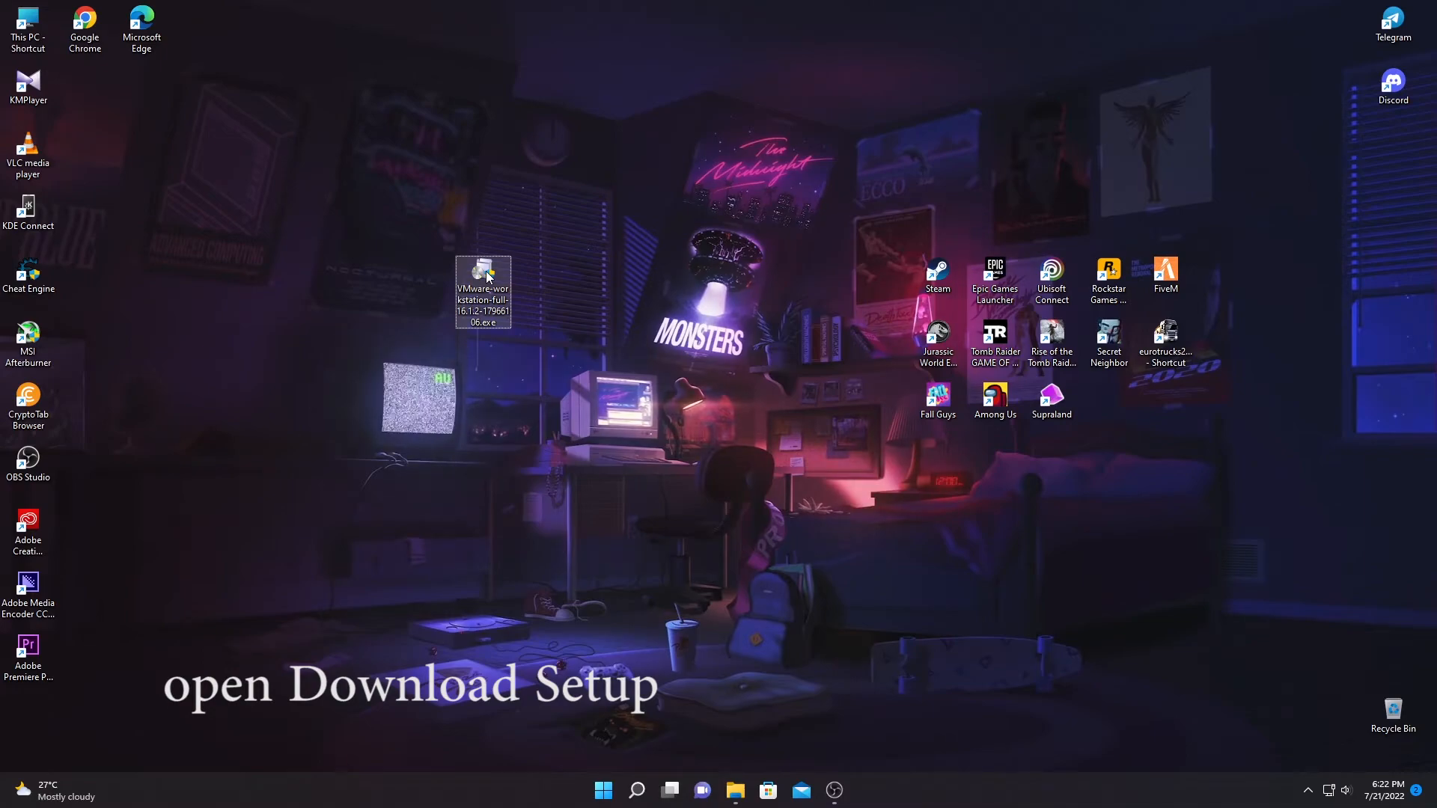
{"action": "double_click", "coordinate": [488, 277]}
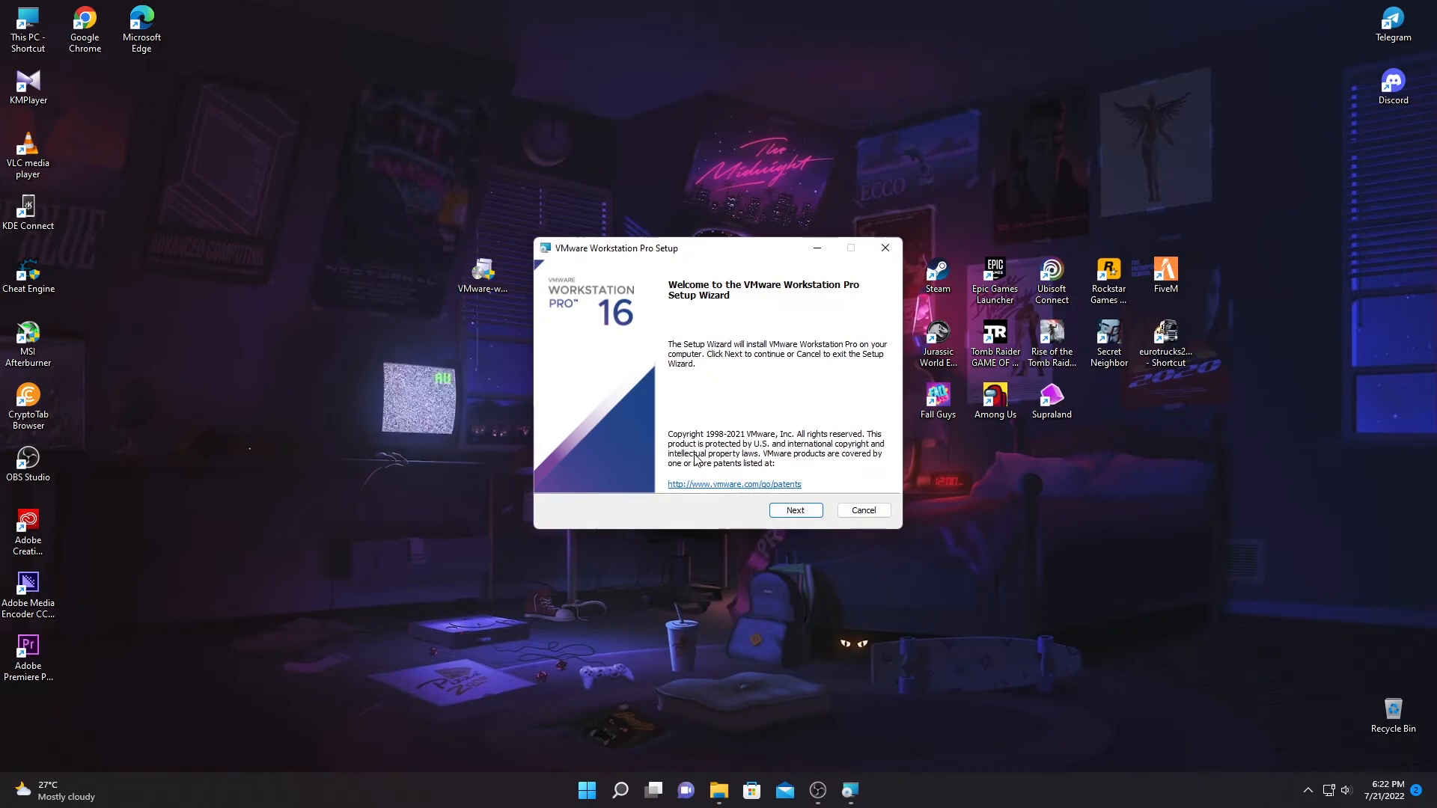
{"action": "left_click", "coordinate": [798, 514]}
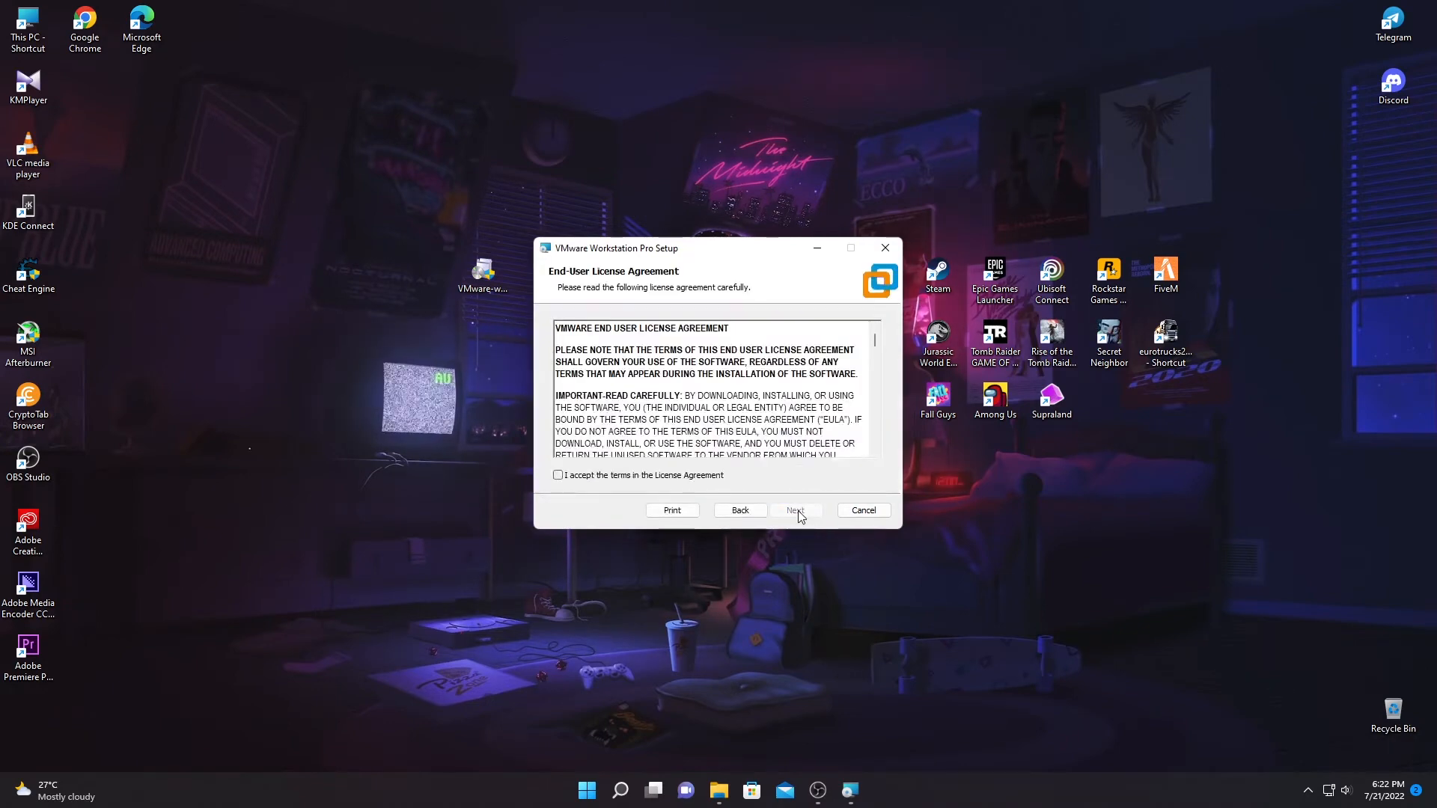
{"action": "left_click", "coordinate": [557, 475]}
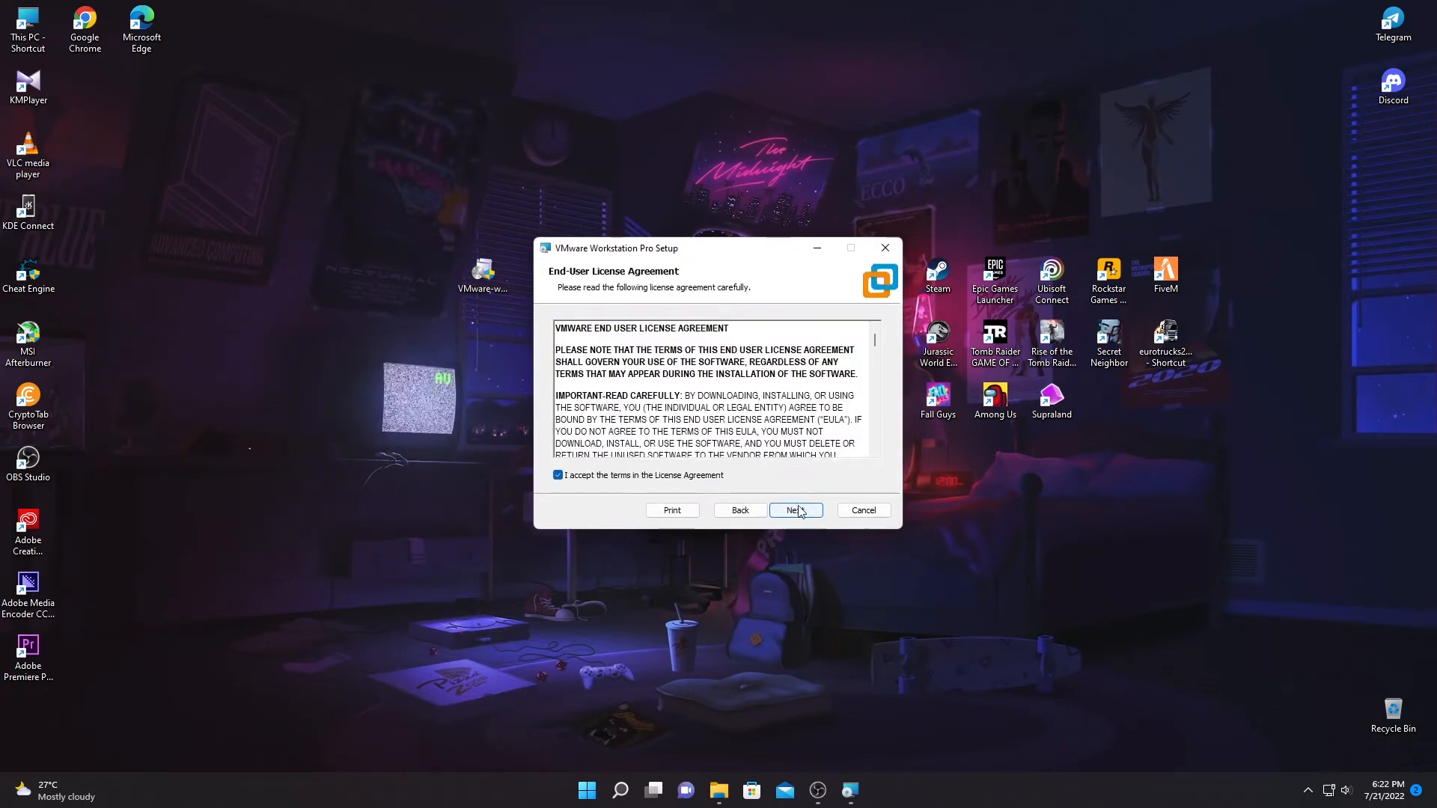
{"action": "left_click", "coordinate": [793, 510]}
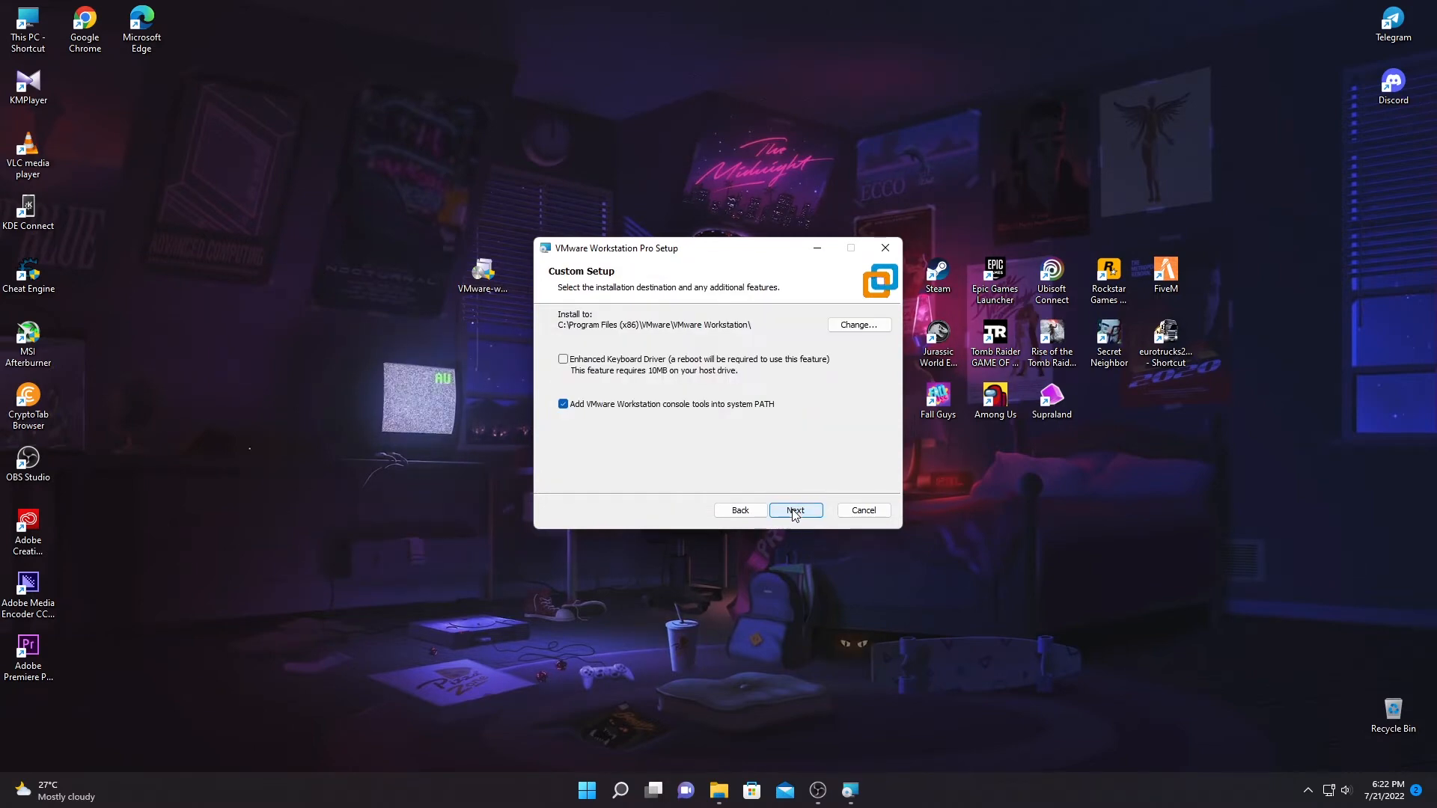
Install VMware Workstation Pro with the default destination, features and shortcuts, and finish the setup wizard.
{"action": "left_click", "coordinate": [808, 515]}
{"action": "left_click", "coordinate": [808, 516]}
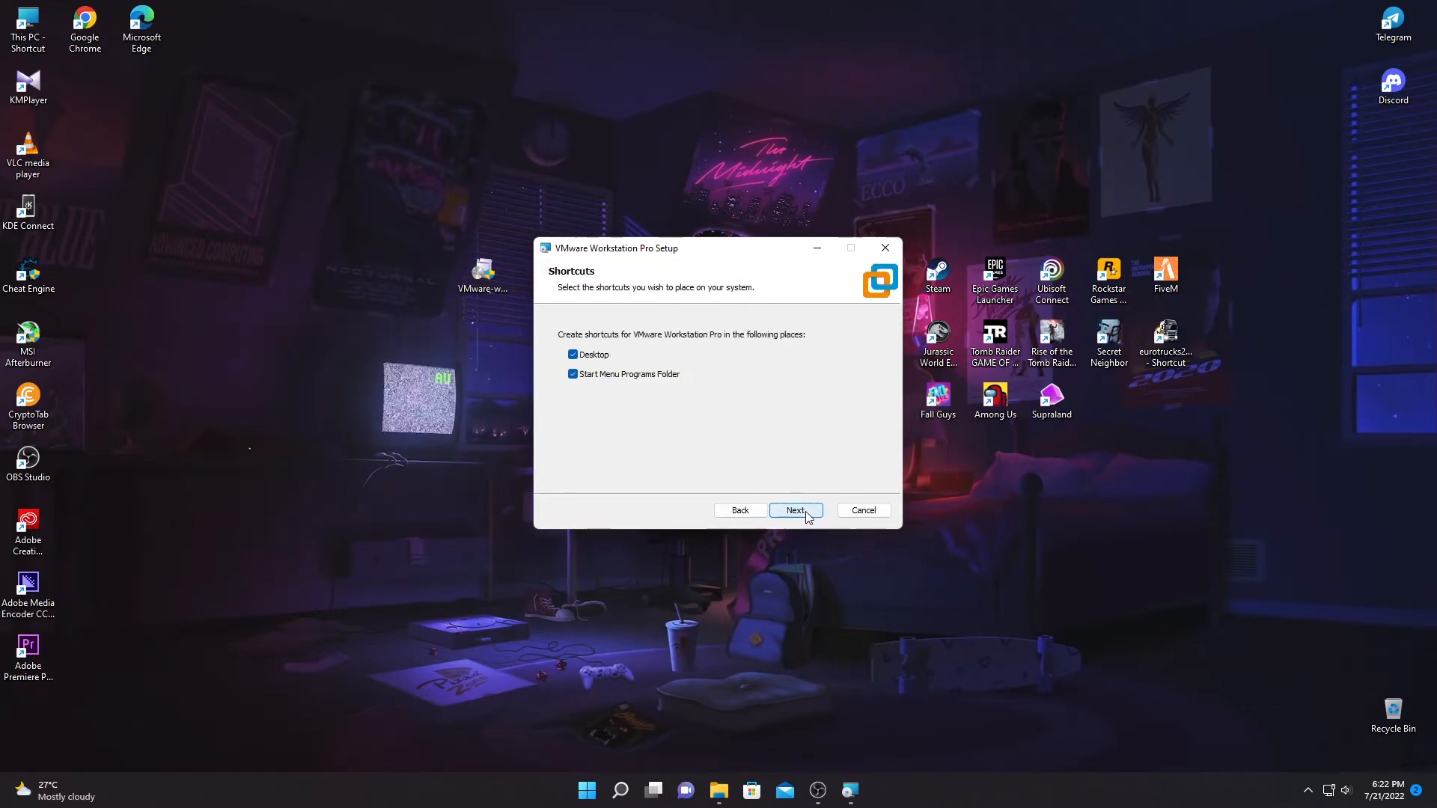
{"action": "left_click", "coordinate": [799, 517]}
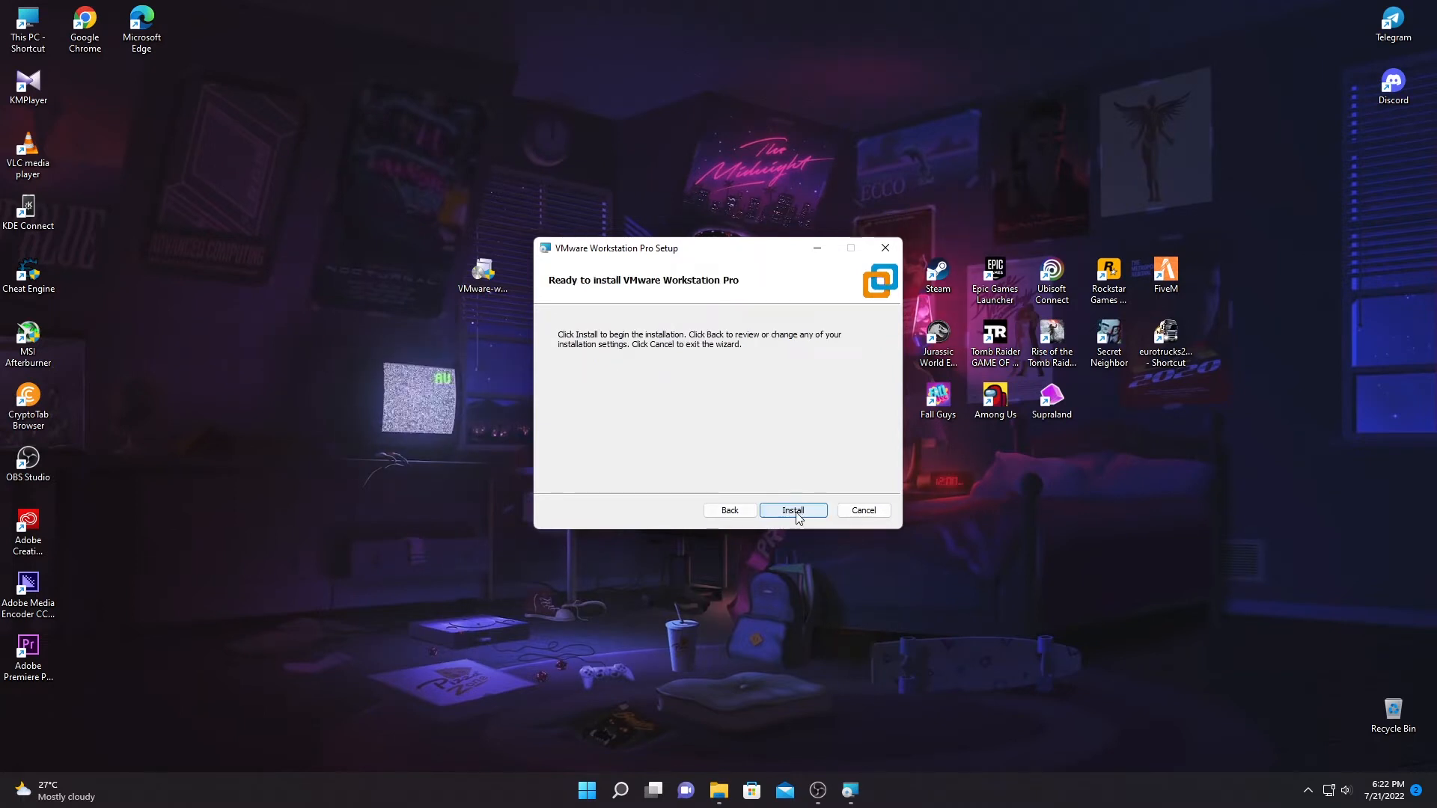
{"action": "left_click", "coordinate": [799, 516]}
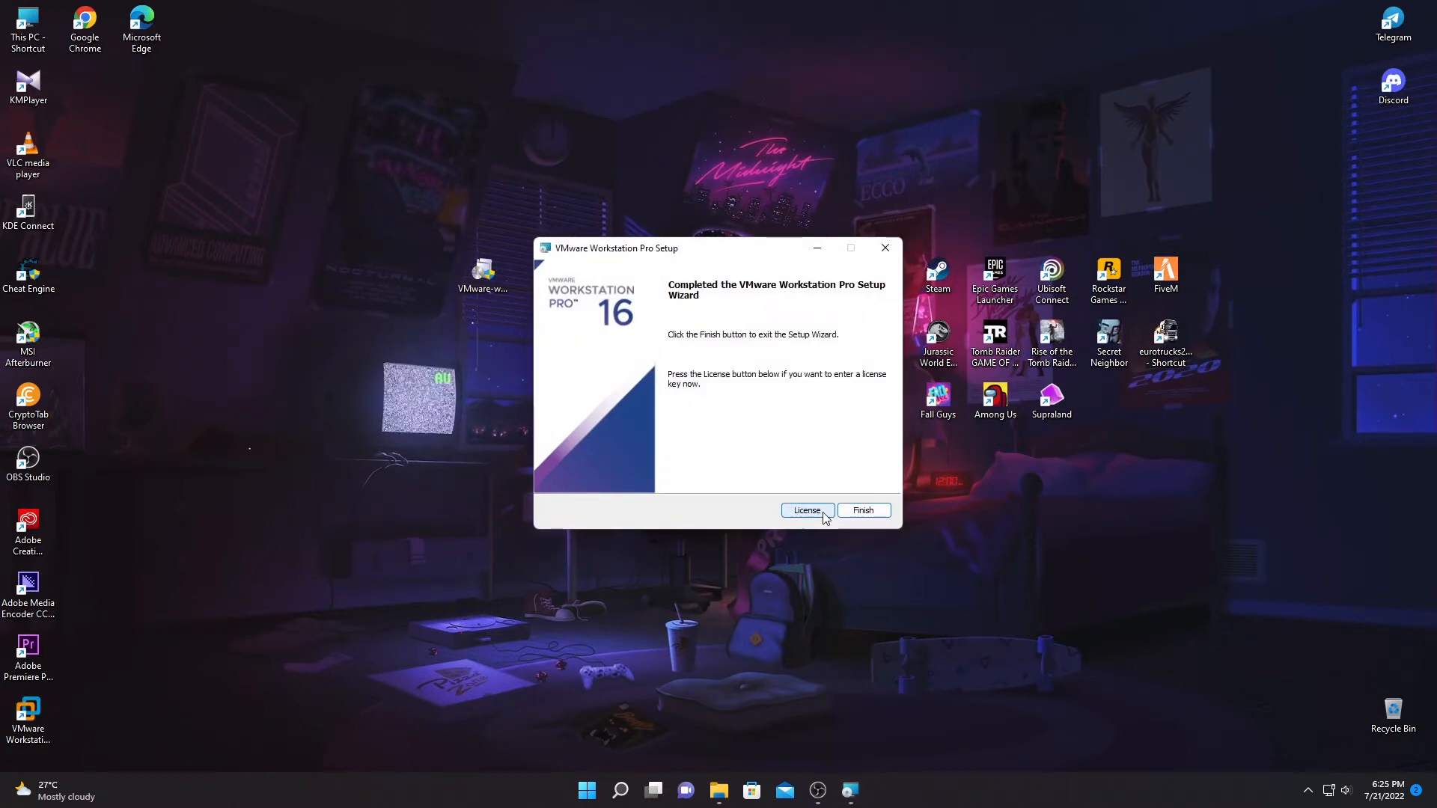
{"action": "left_click", "coordinate": [865, 512]}
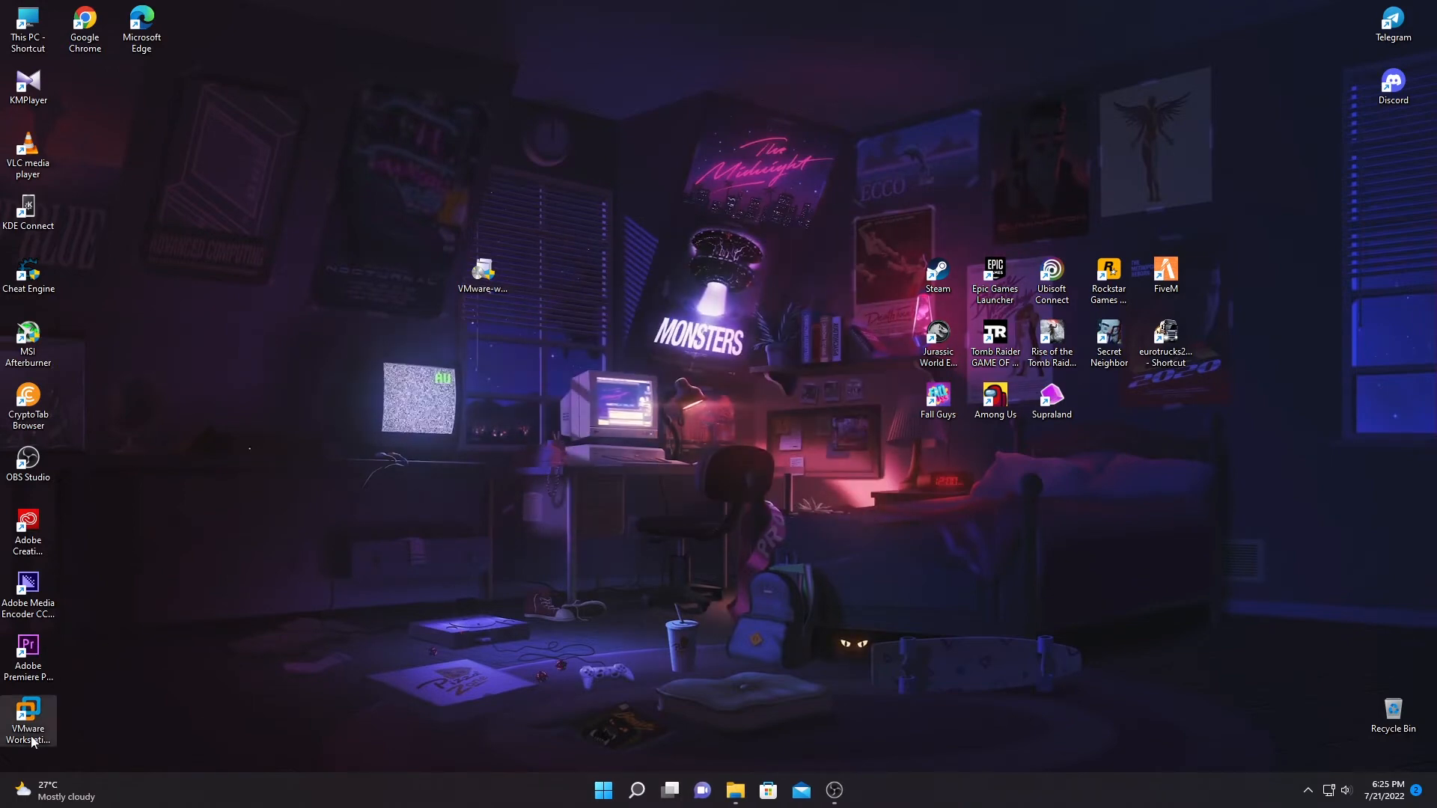
Place the VMware Workstation Pro desktop shortcut beside the setup file and launch the program, minimizing its window.
{"action": "left_click_drag", "start_coordinate": [28, 715], "coordinate": [420, 280]}
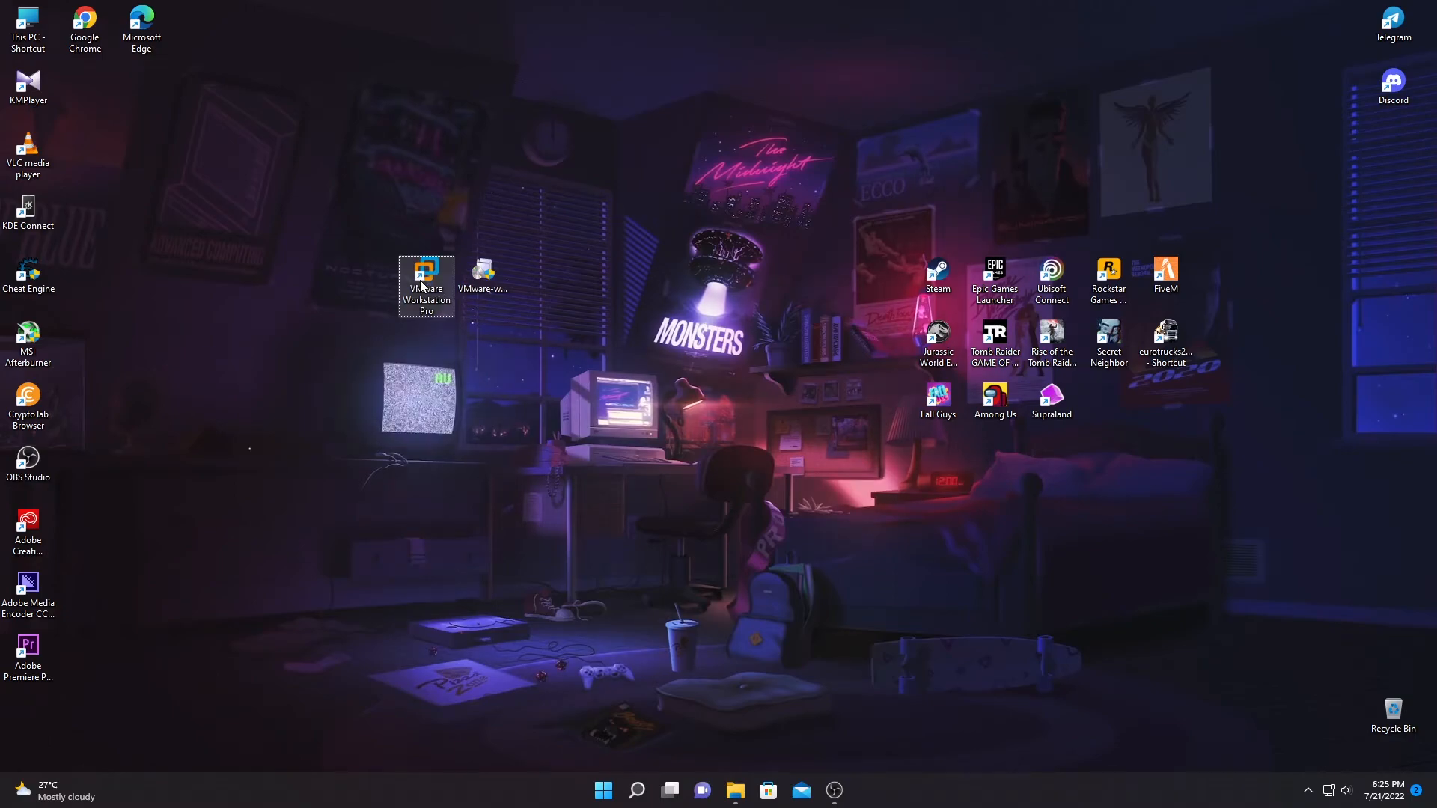
{"action": "double_click", "coordinate": [420, 280]}
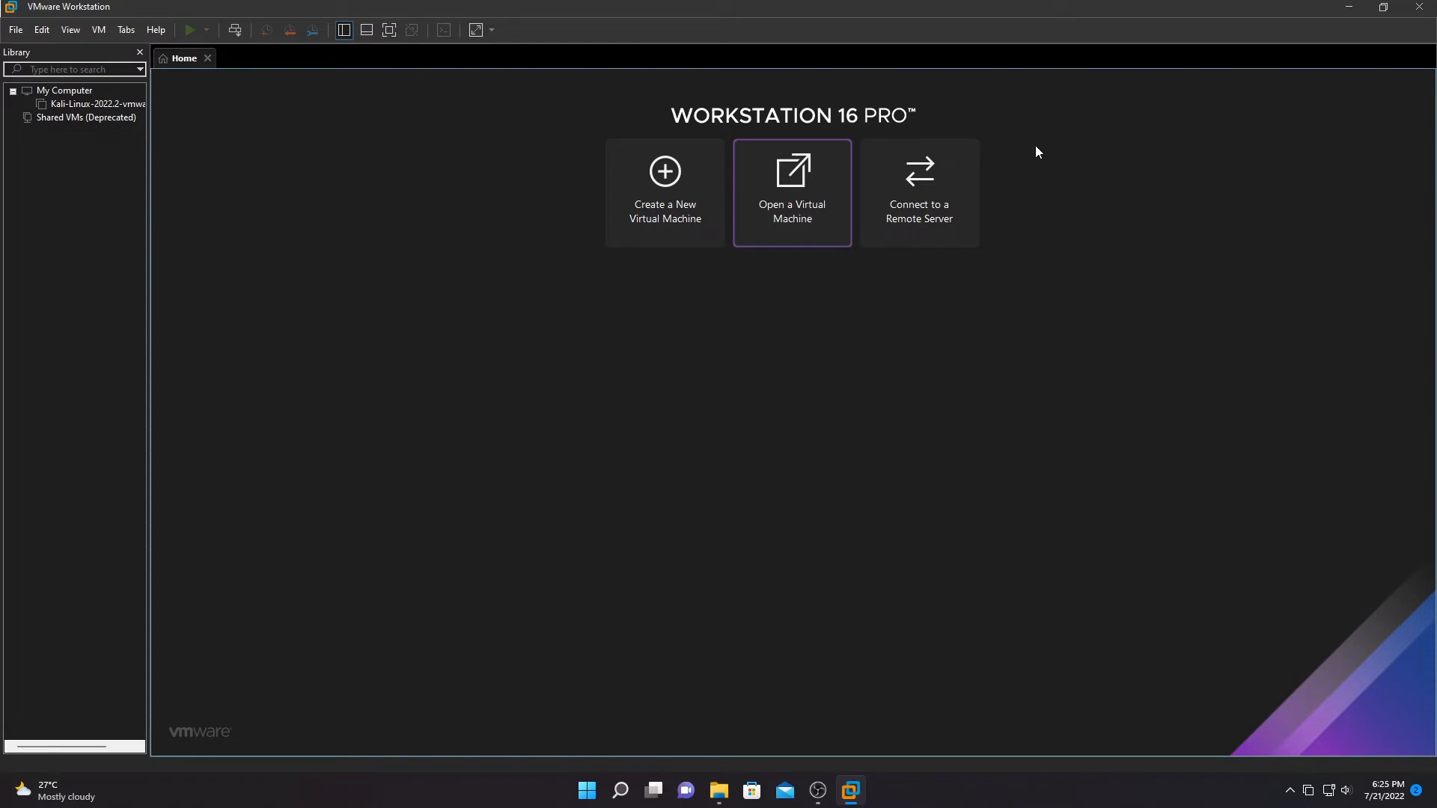
{"action": "left_click", "coordinate": [1356, 8]}
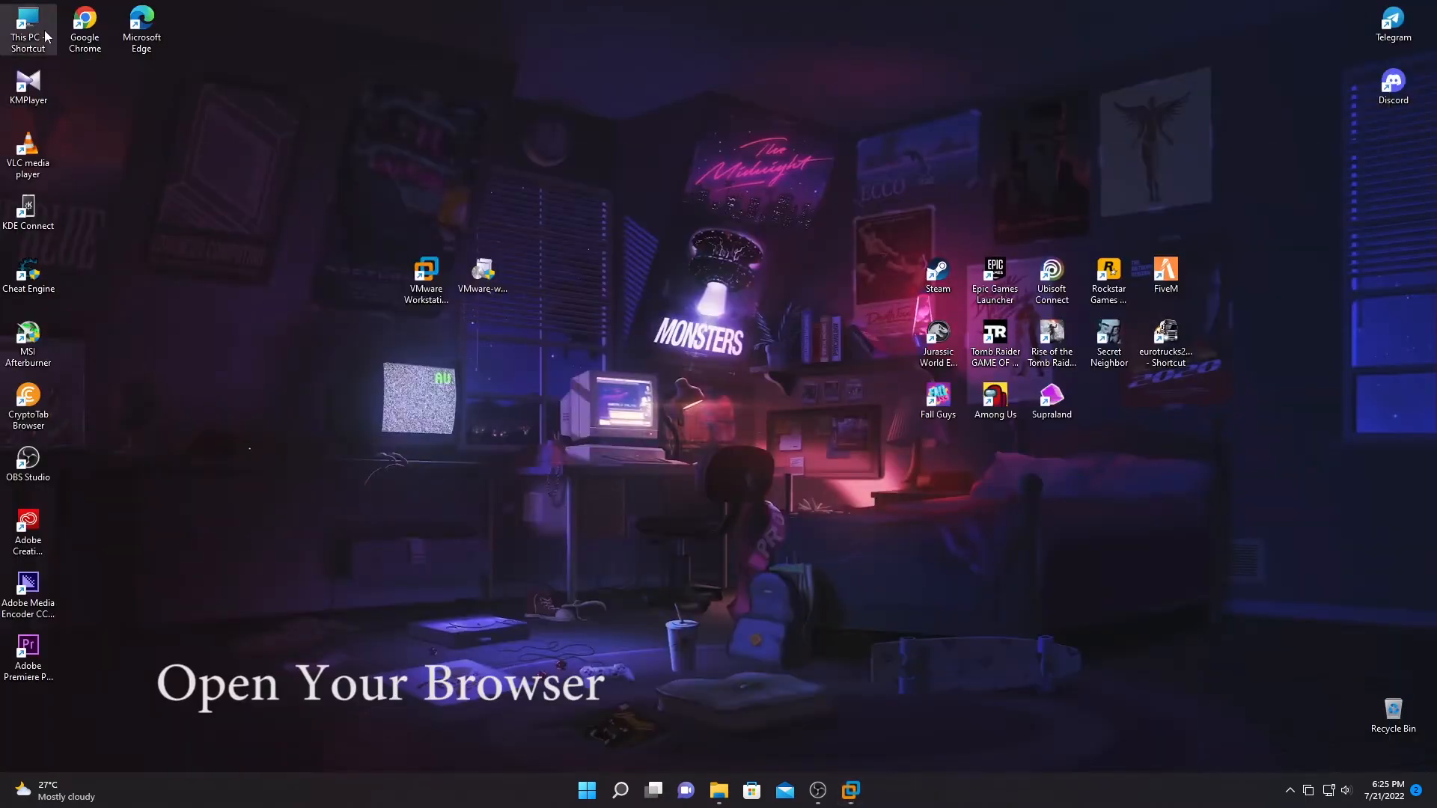
Switch to Google Chrome, search for "kali linux download" and open the Get Kali page on kali.org.
{"action": "left_click", "coordinate": [89, 25]}
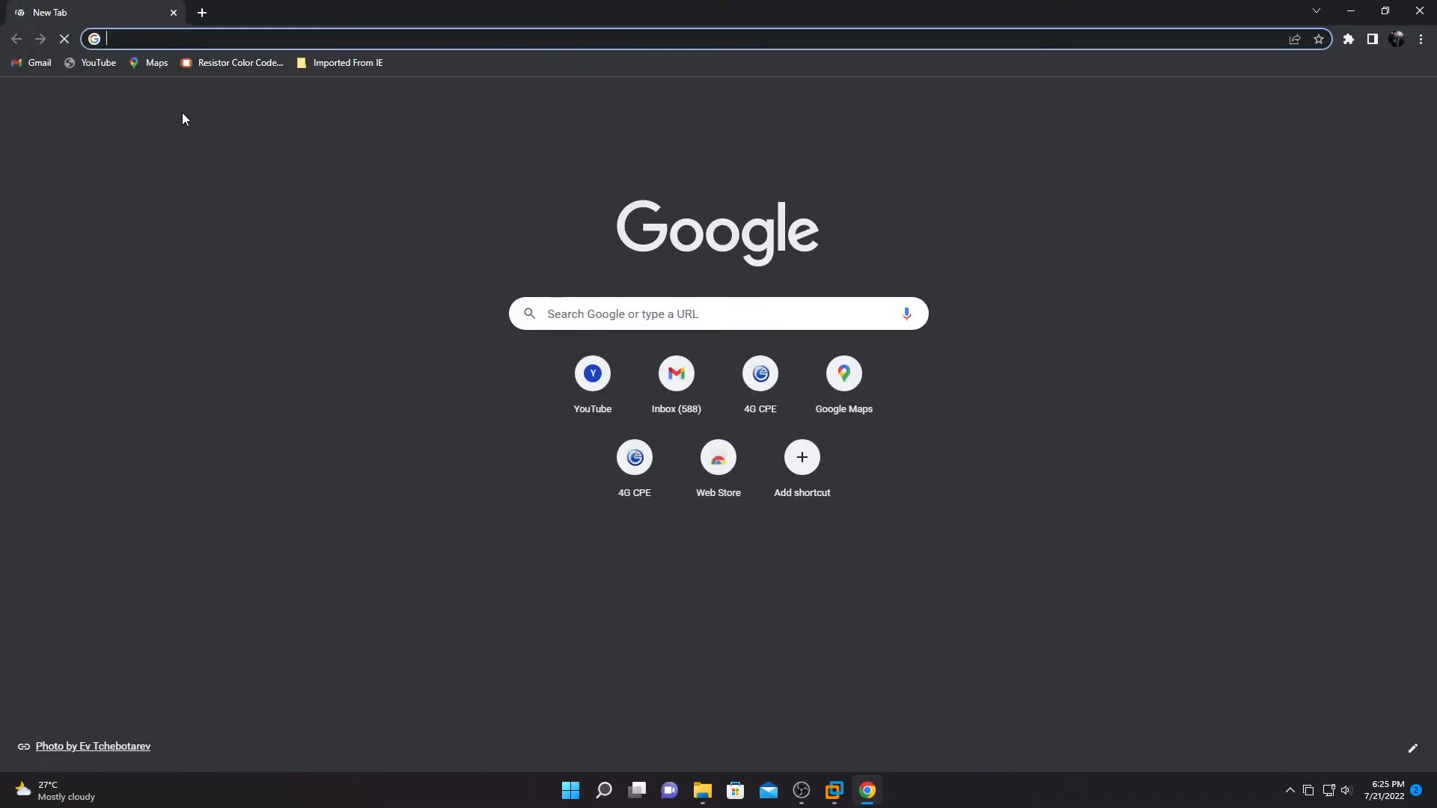
{"action": "type", "text": "kali linux download"}
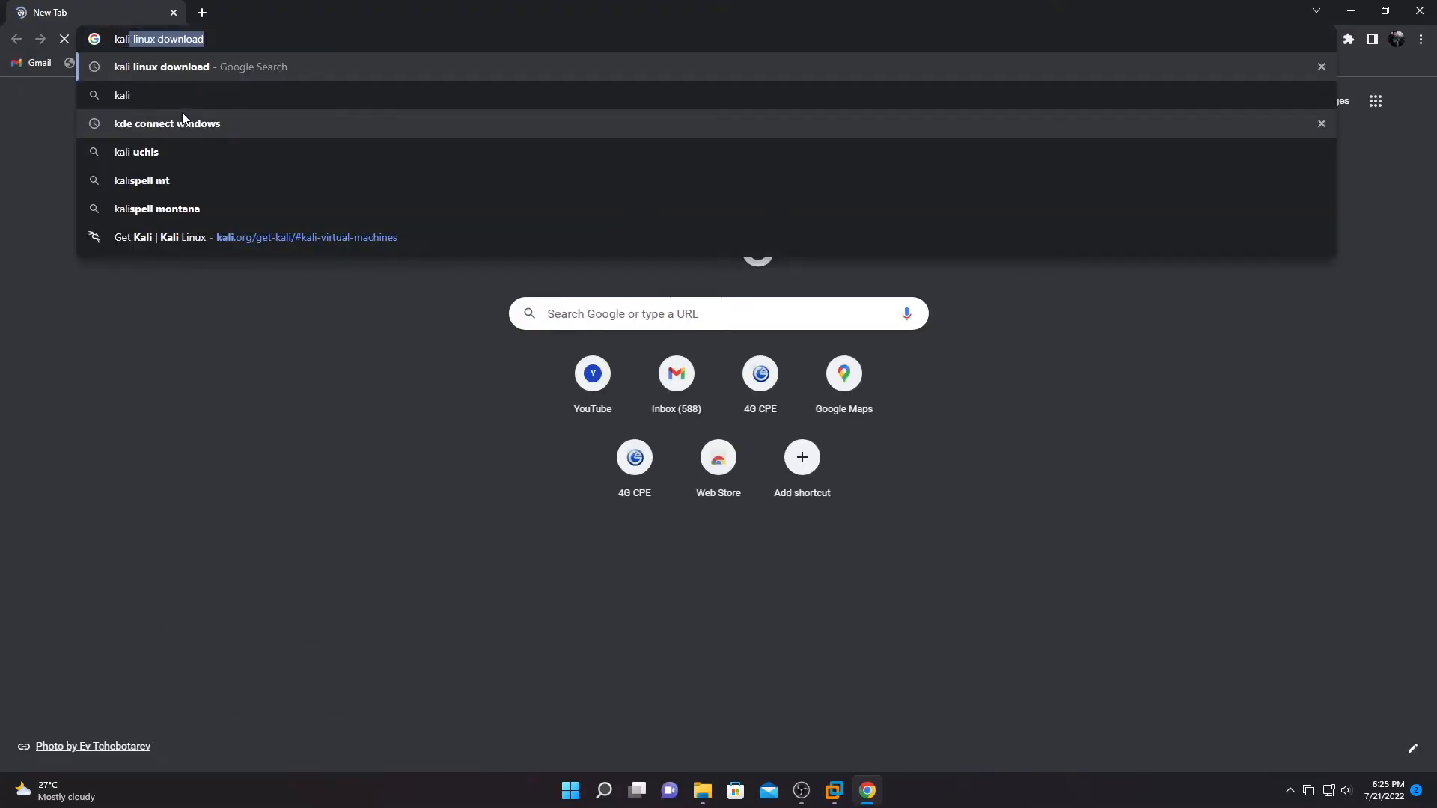
{"action": "key", "text": "Return"}
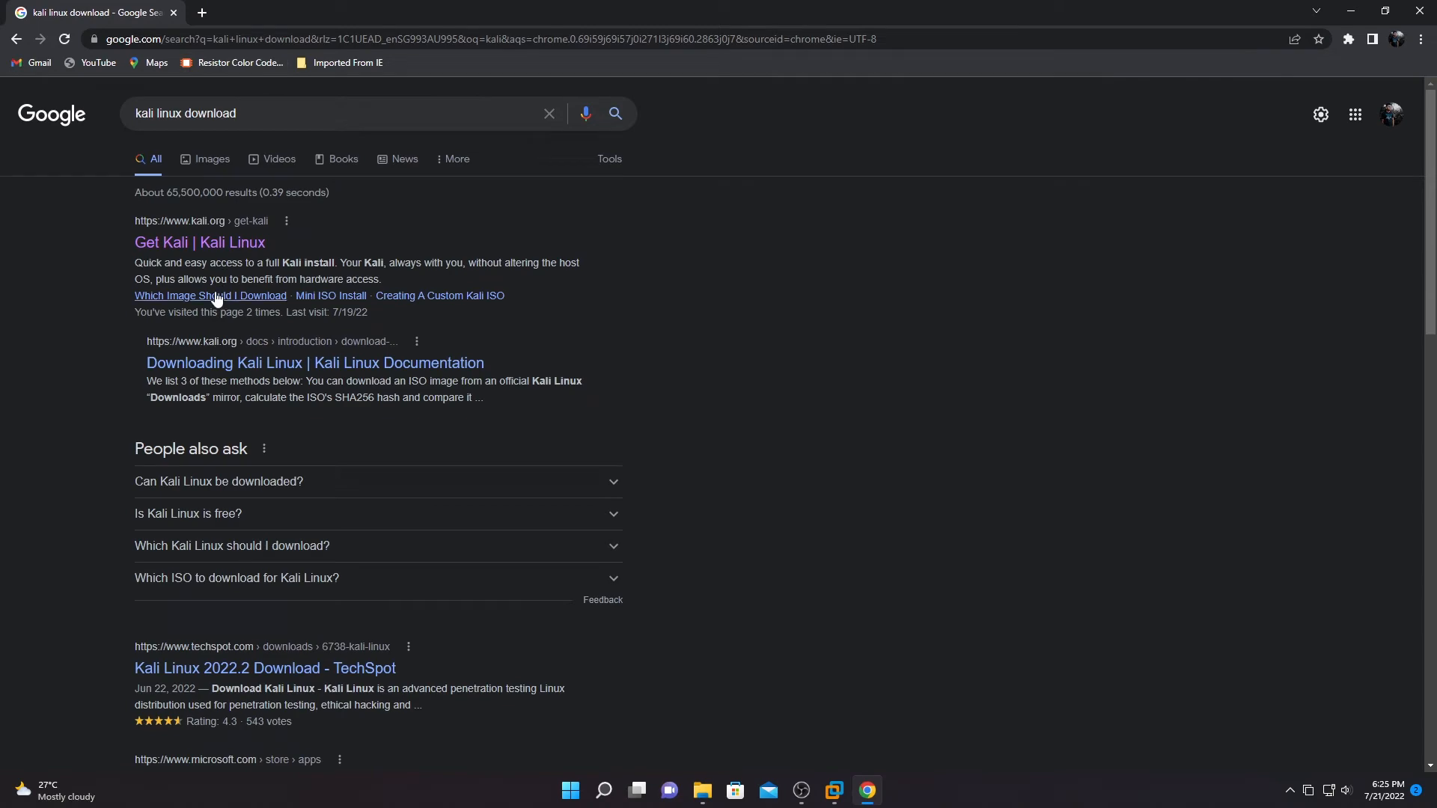
{"action": "left_click", "coordinate": [222, 256]}
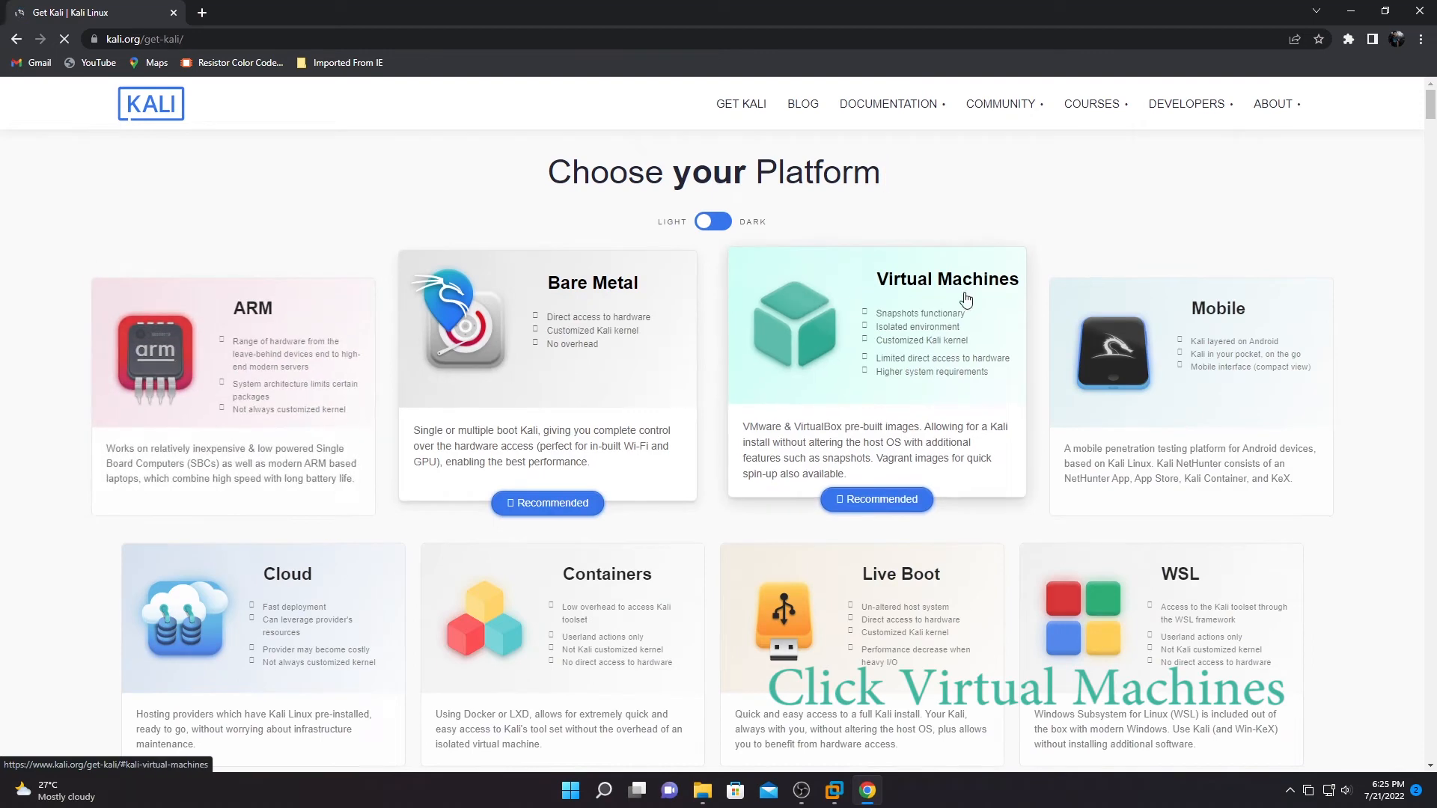
Download the 64-bit VMware image of Kali Linux from the Virtual Machines platform section.
{"action": "scroll", "coordinate": [874, 306], "scroll_direction": "down", "scroll_amount": 2}
{"action": "left_click", "coordinate": [874, 305]}
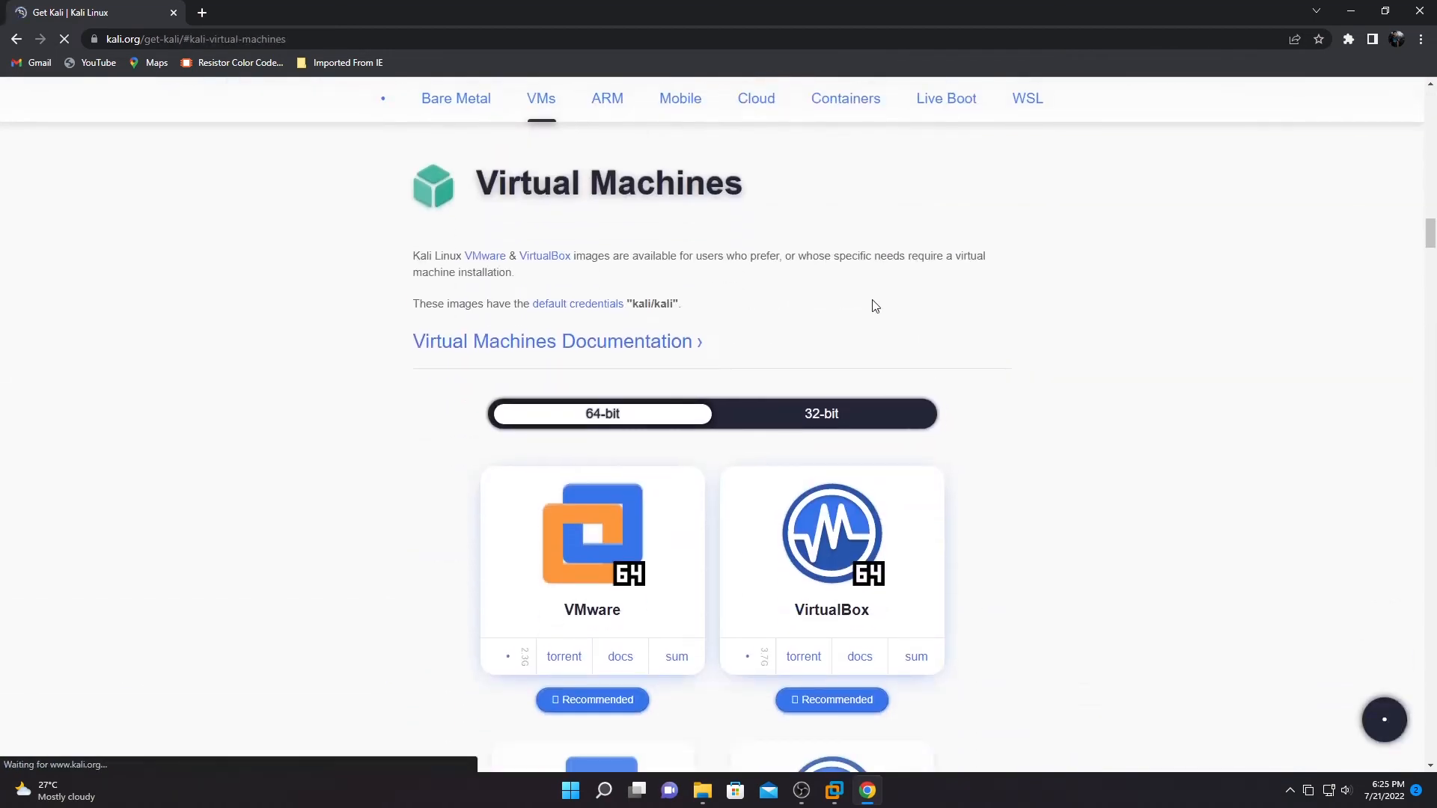
{"action": "left_click", "coordinate": [515, 658]}
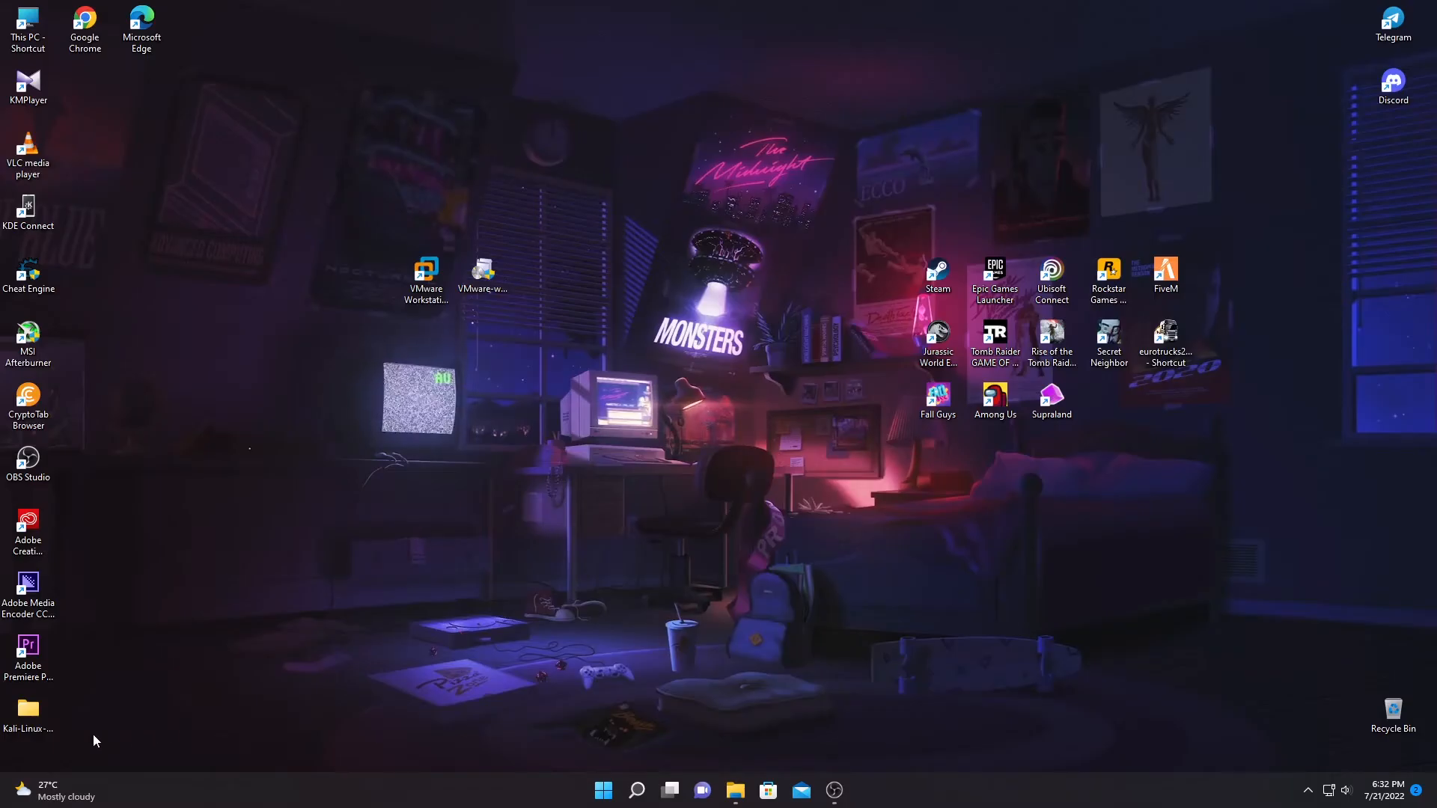
Place the Kali Linux folder beside the VMware shortcut on the desktop and check the folder's contents.
{"action": "left_click_drag", "start_coordinate": [28, 711], "coordinate": [371, 290]}
{"action": "double_click", "coordinate": [371, 290]}
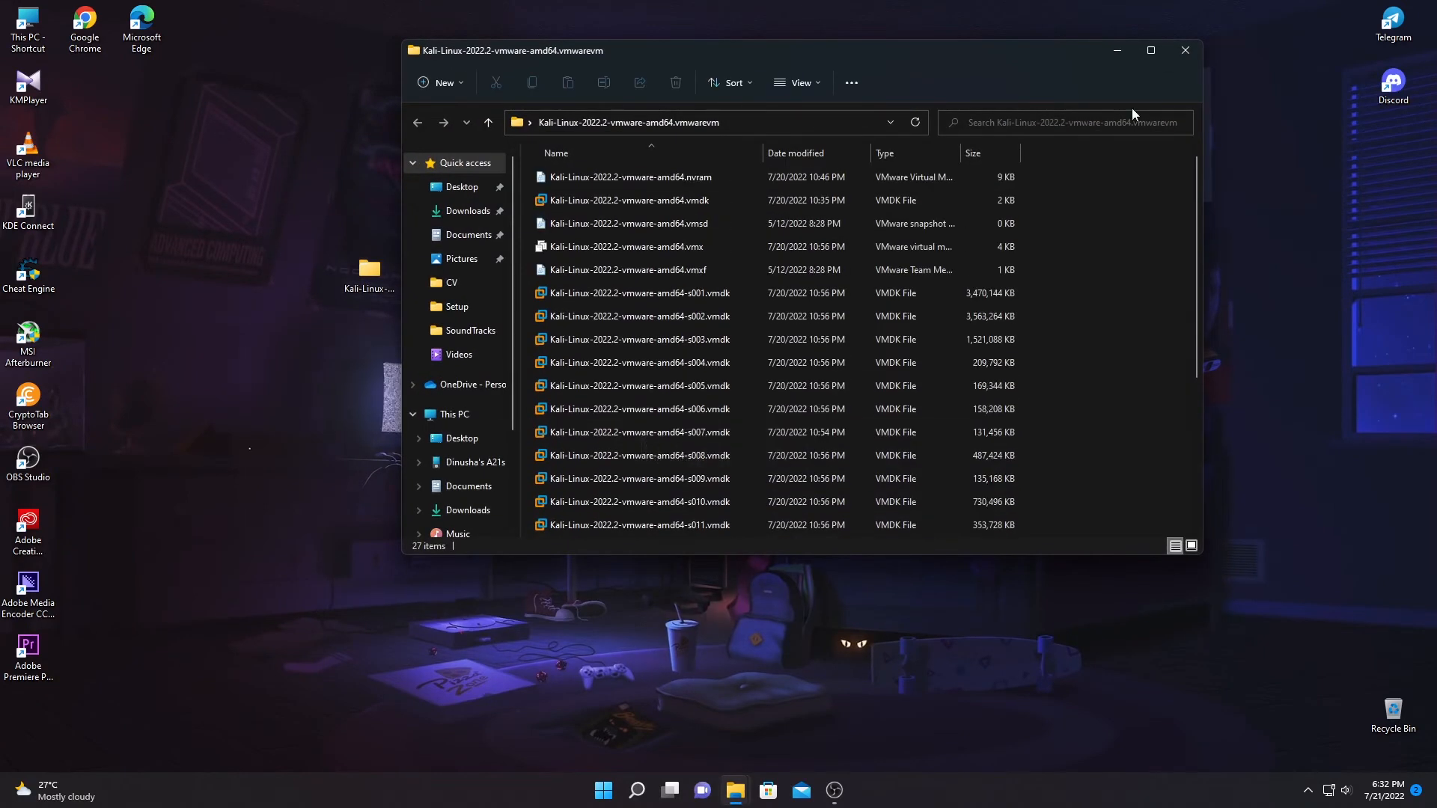
{"action": "left_click", "coordinate": [1186, 51]}
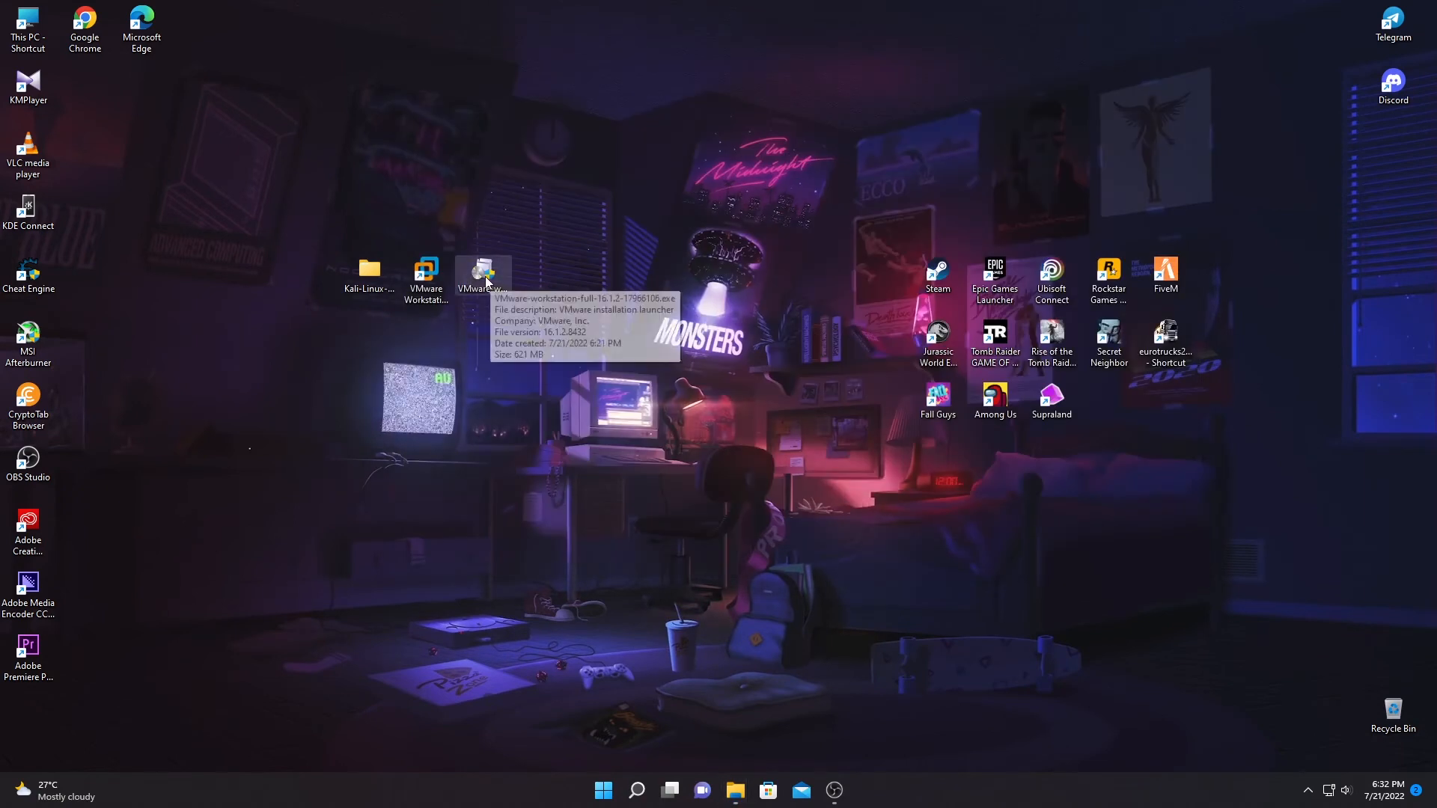
Switch to VMware Workstation and open the virtual machine file Kali-Linux-2022.2-vmware-amd64.vmx.
{"action": "left_click", "coordinate": [439, 282]}
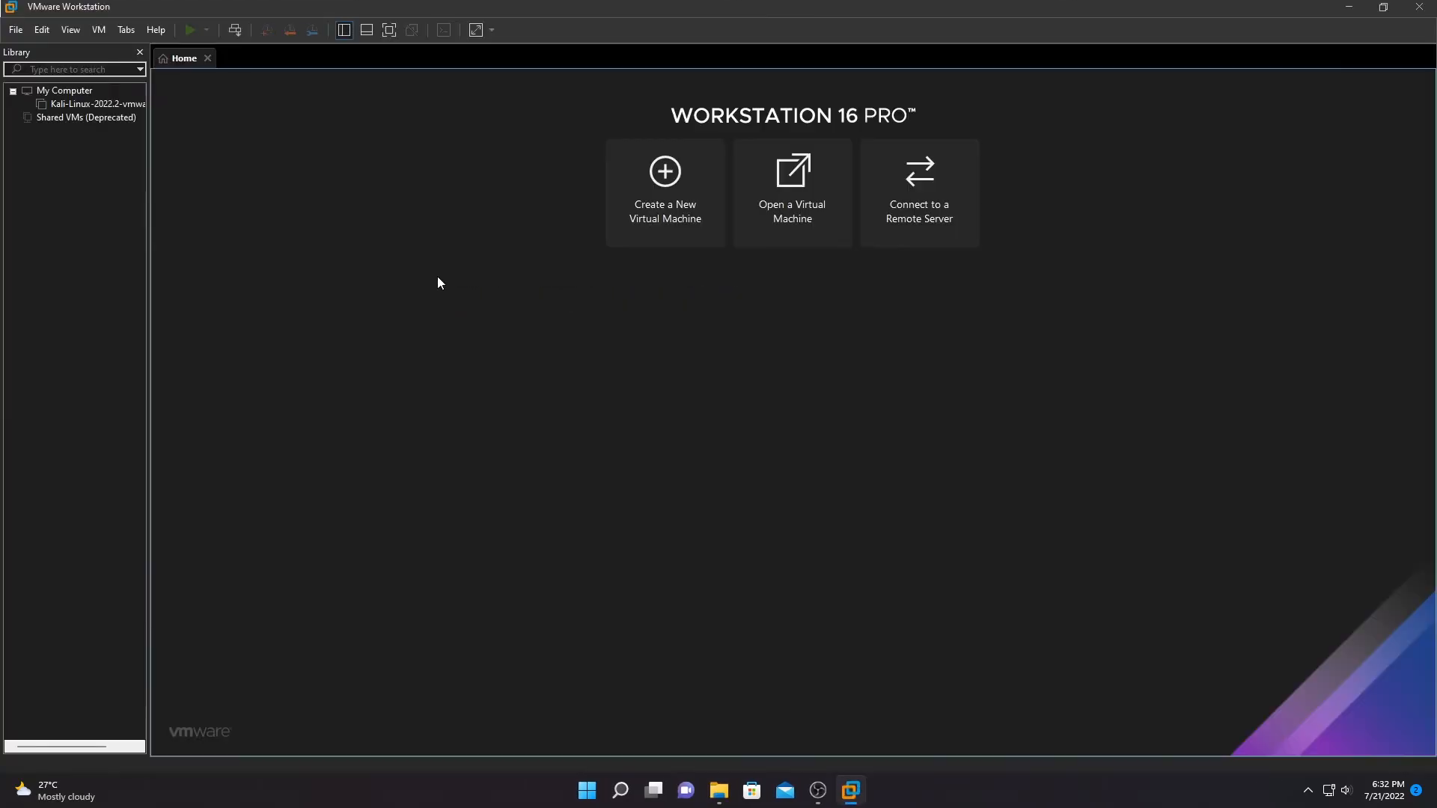
{"action": "left_click", "coordinate": [794, 194]}
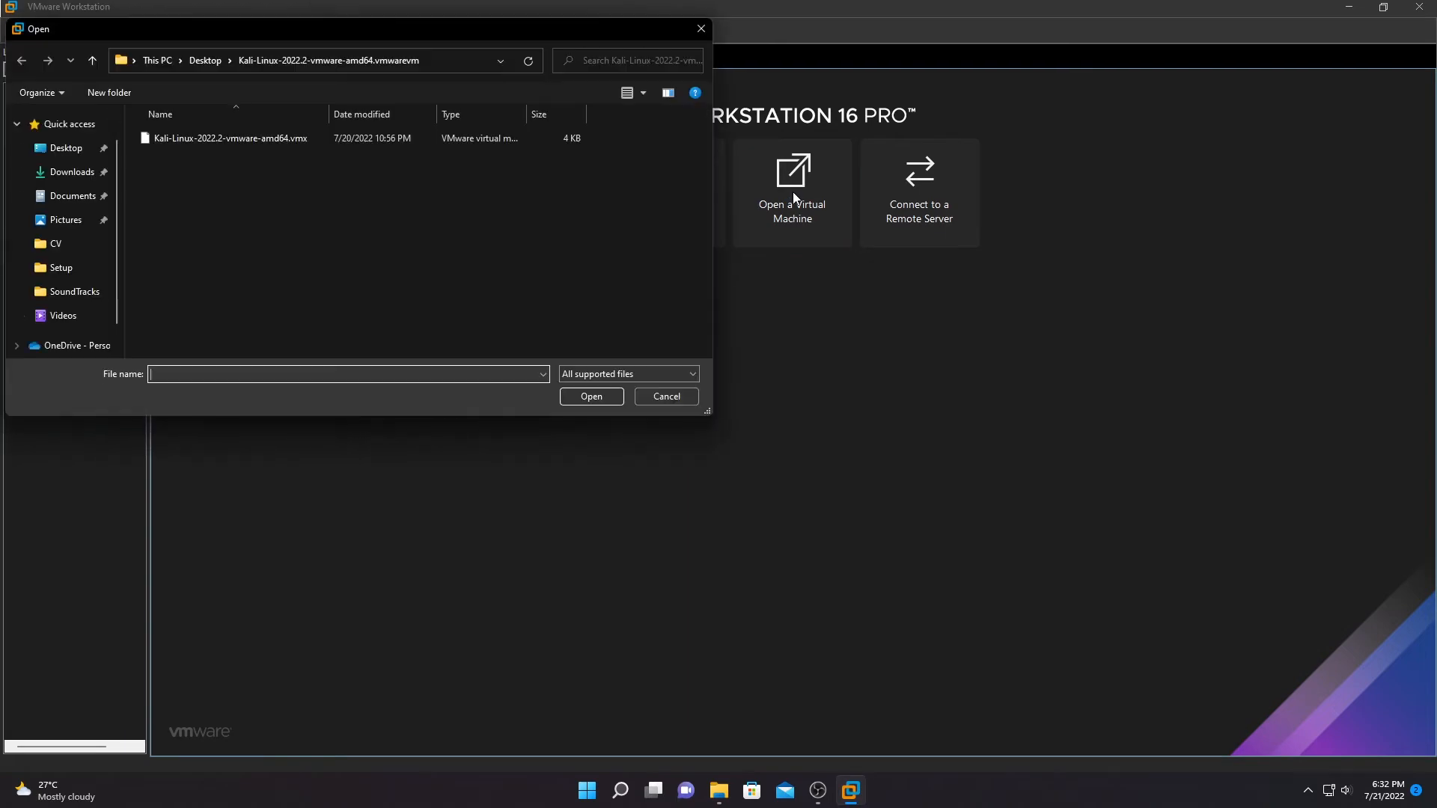
{"action": "left_click", "coordinate": [220, 137]}
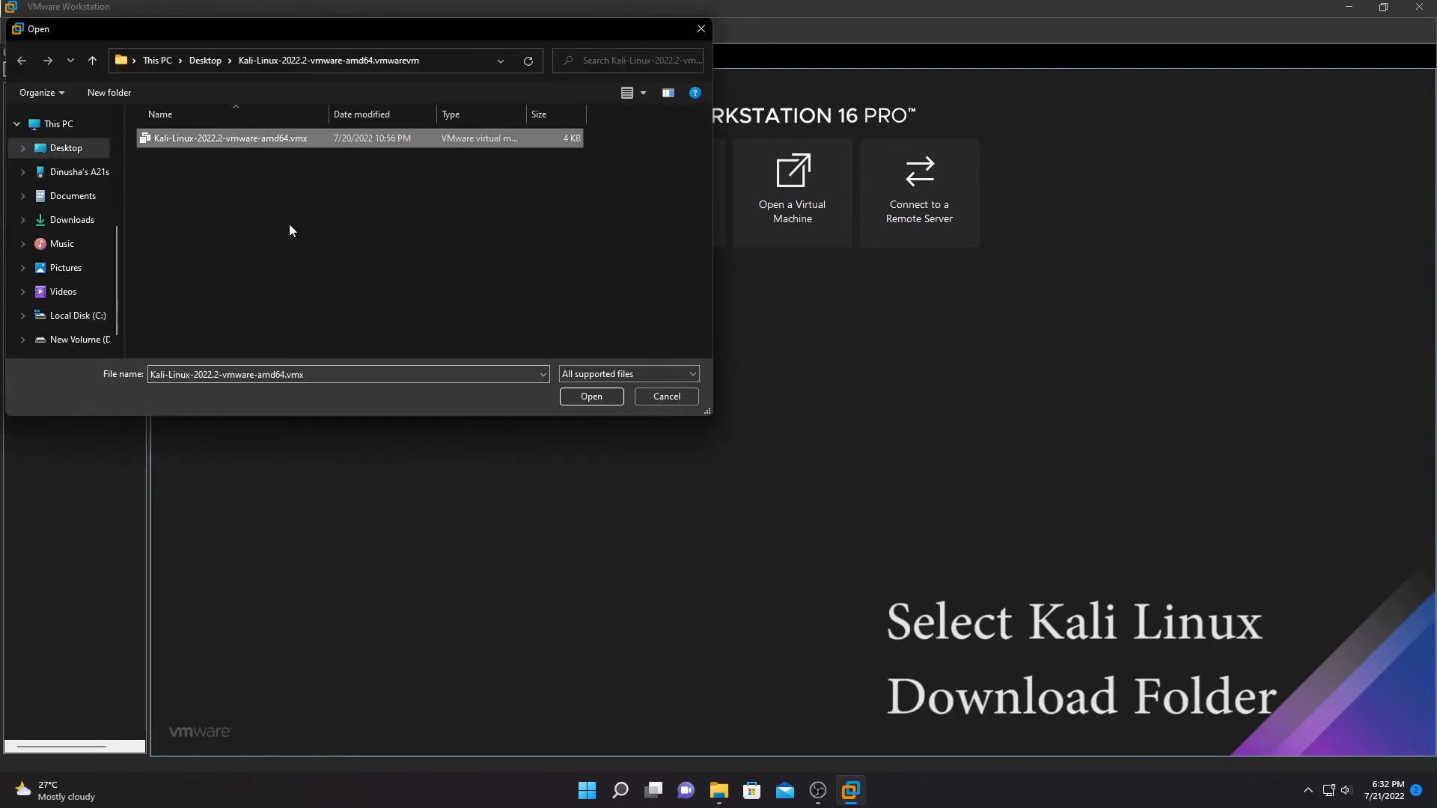
{"action": "left_click", "coordinate": [578, 398]}
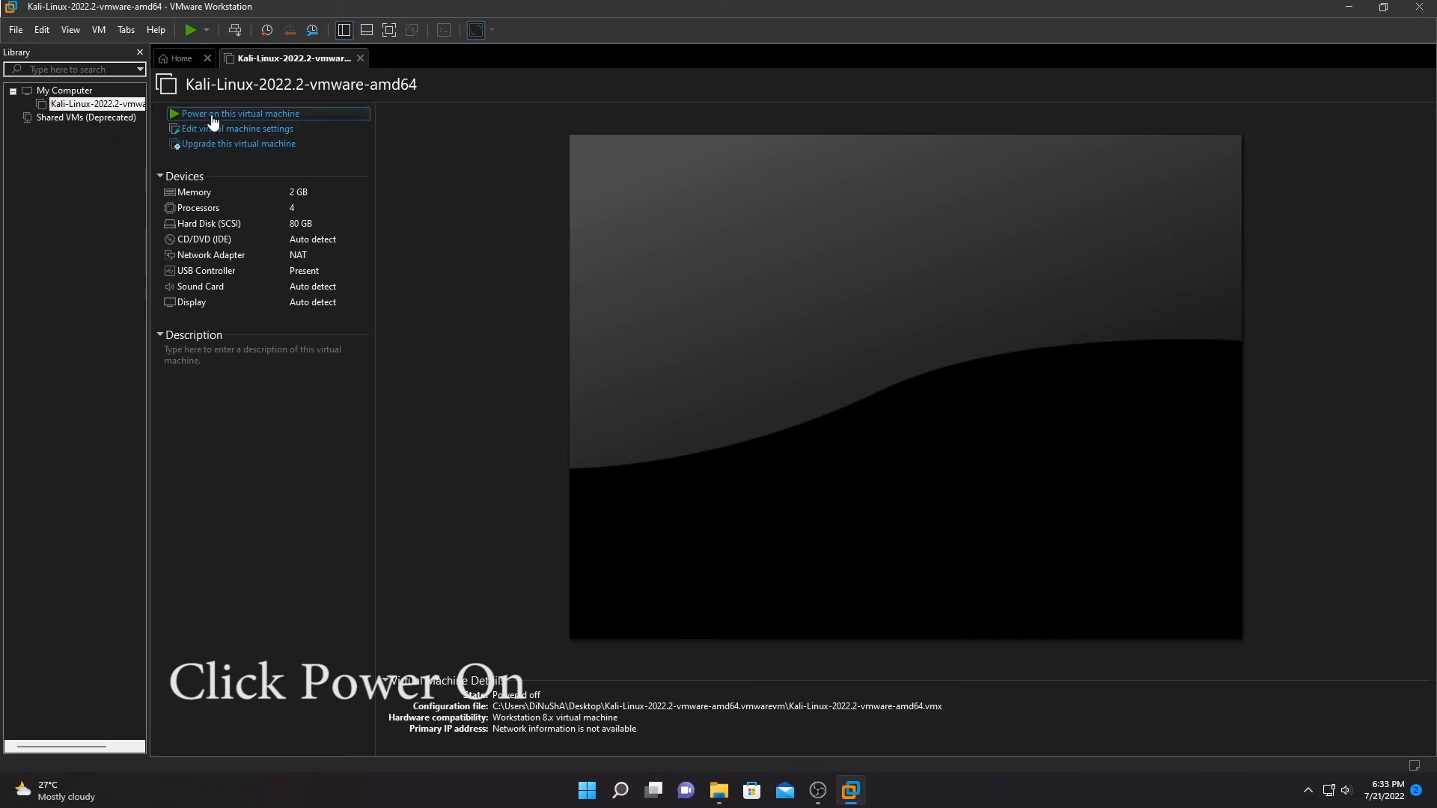
Power on the Kali Linux virtual machine and display it in full screen.
{"action": "left_click", "coordinate": [213, 118]}
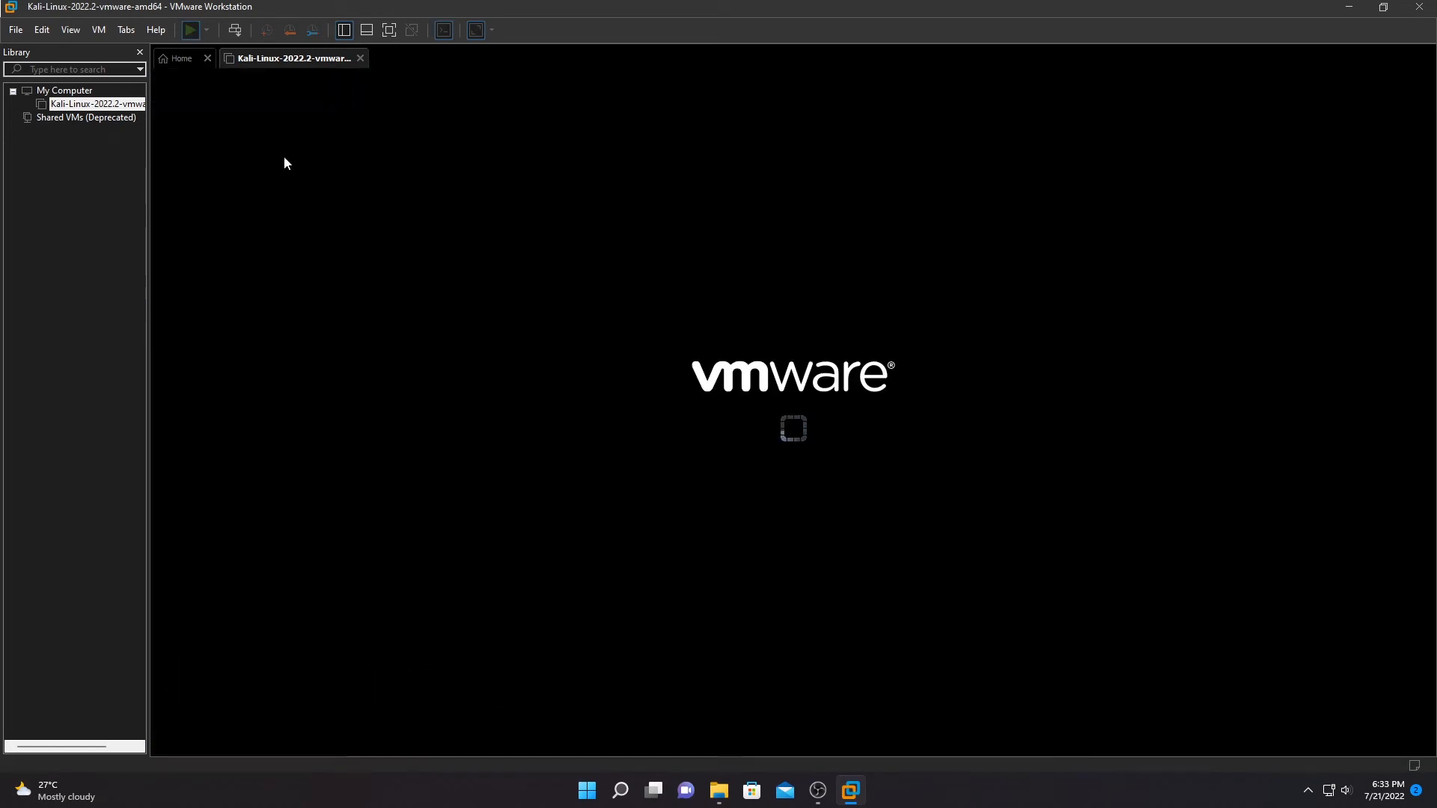
{"action": "left_click", "coordinate": [388, 31]}
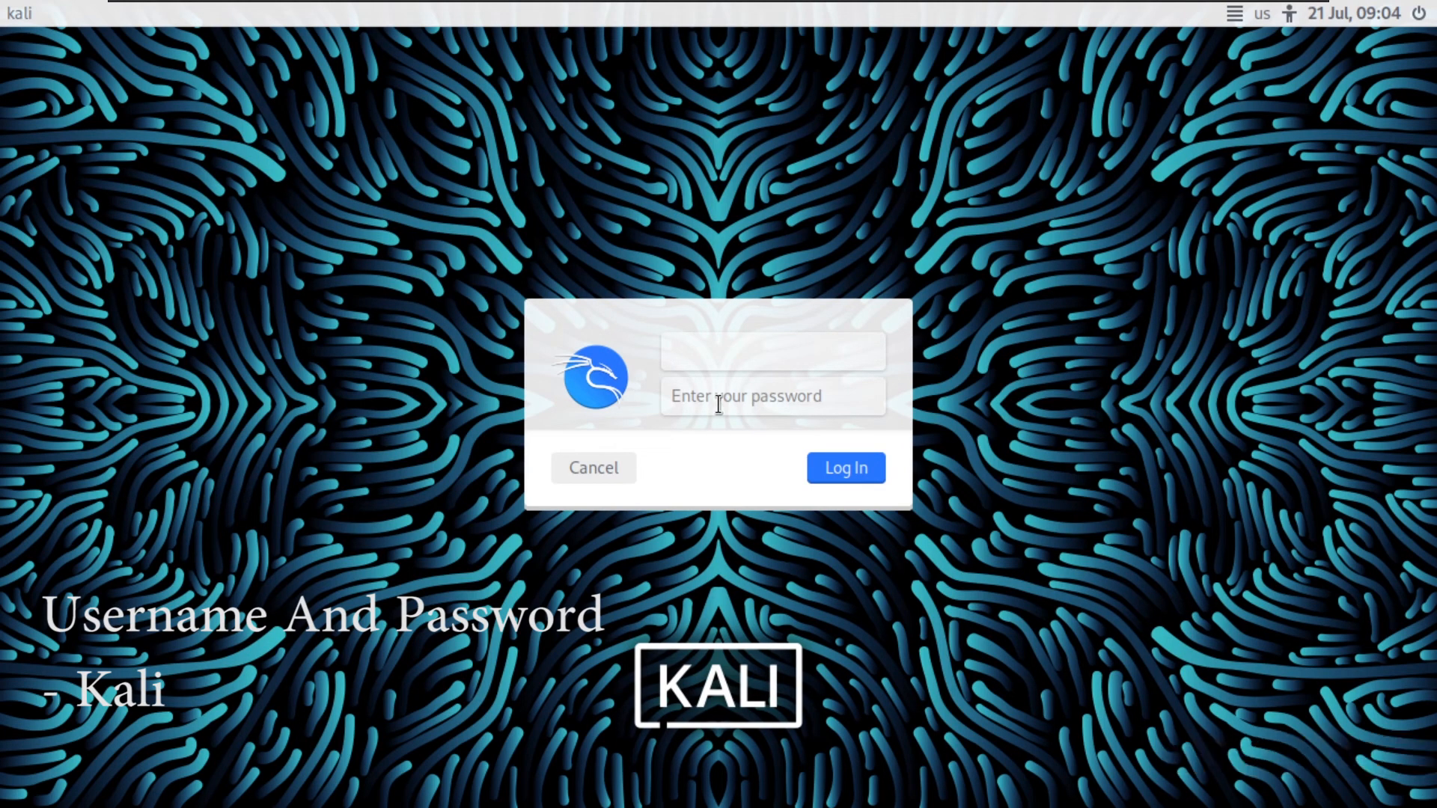
Log in to Kali Linux with the account username and password.
{"action": "type", "text": "kali"}
{"action": "key", "text": "Tab"}
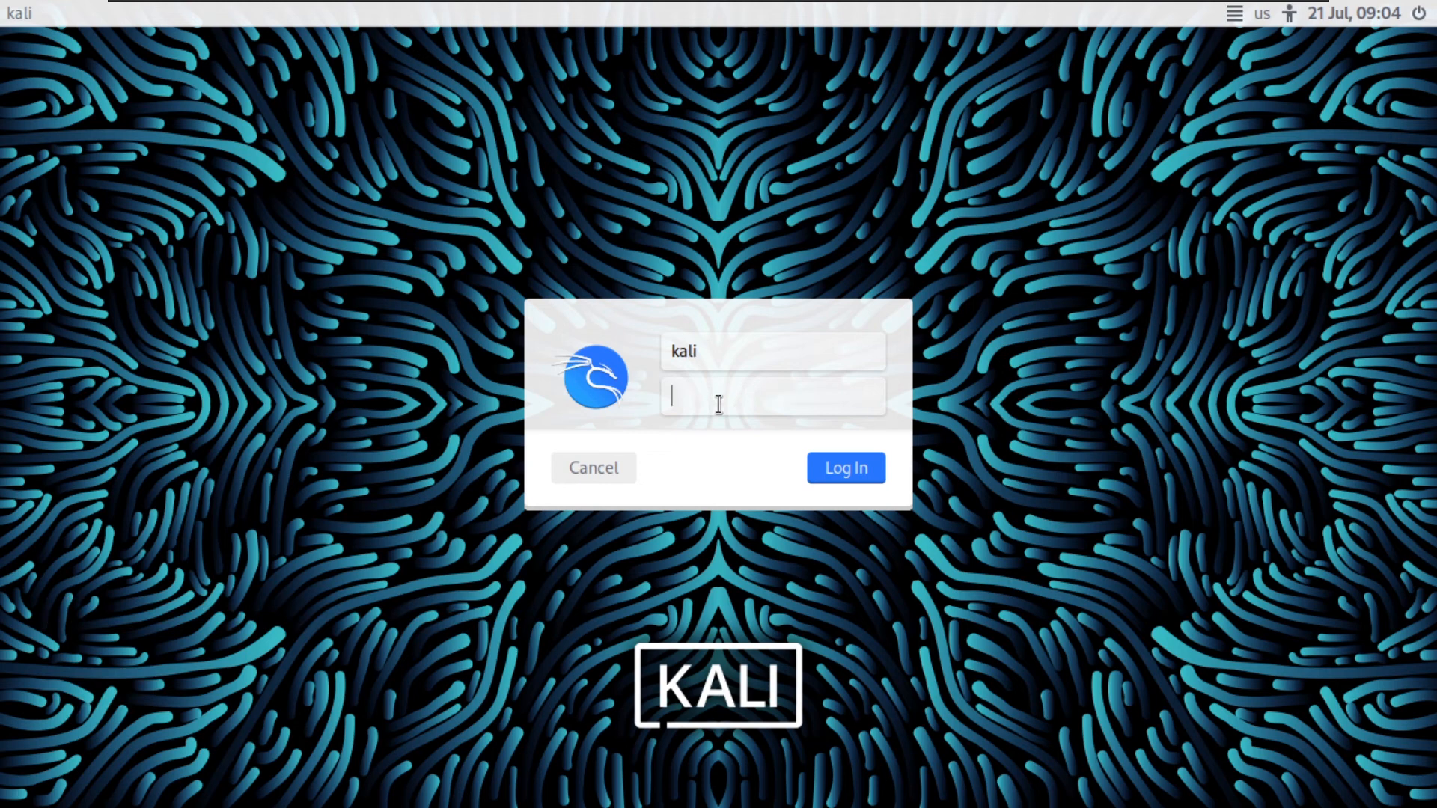
{"action": "type", "text": "kali"}
{"action": "key", "text": "Return"}
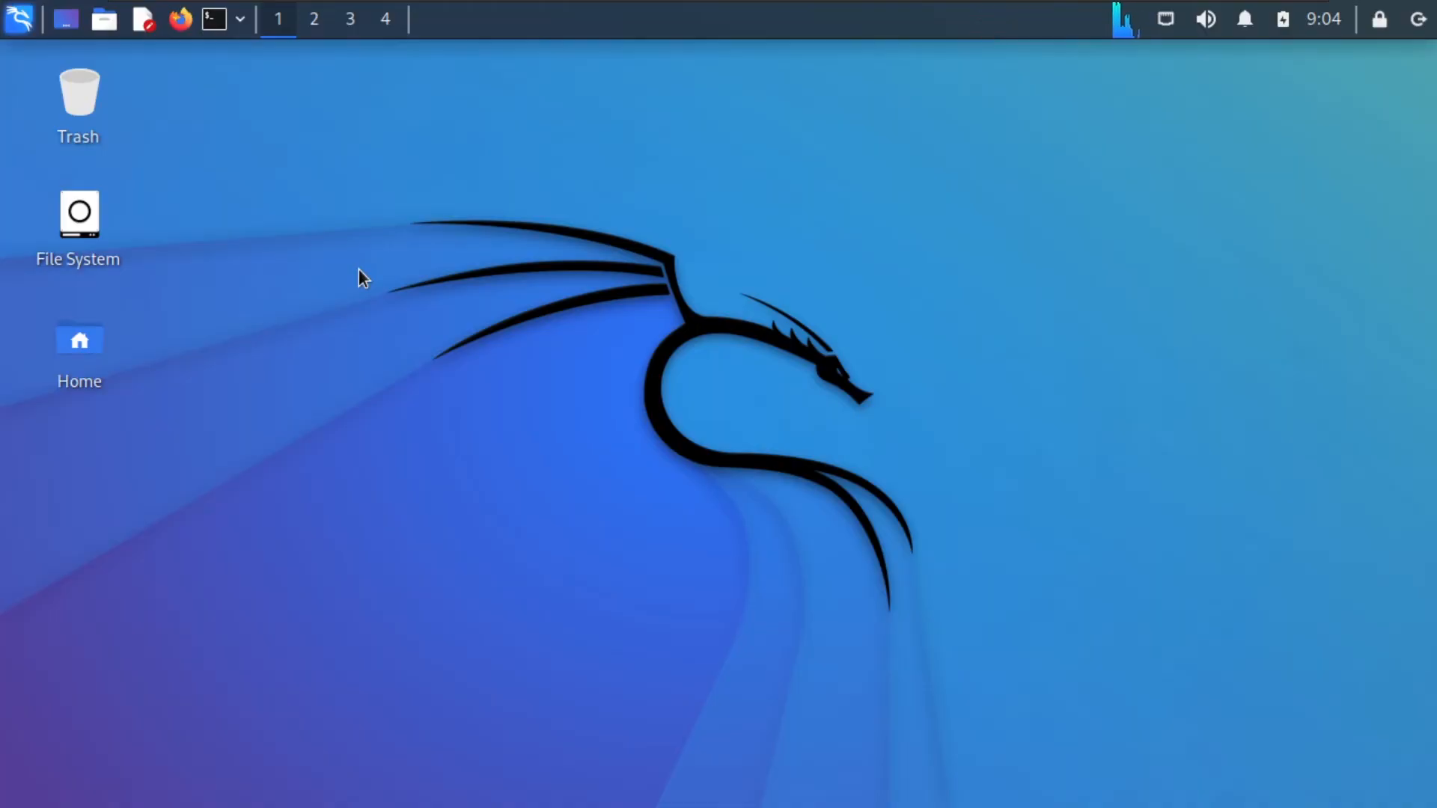
Launch the Root Terminal Emulator and authenticate with the account password.
{"action": "left_click", "coordinate": [18, 20]}
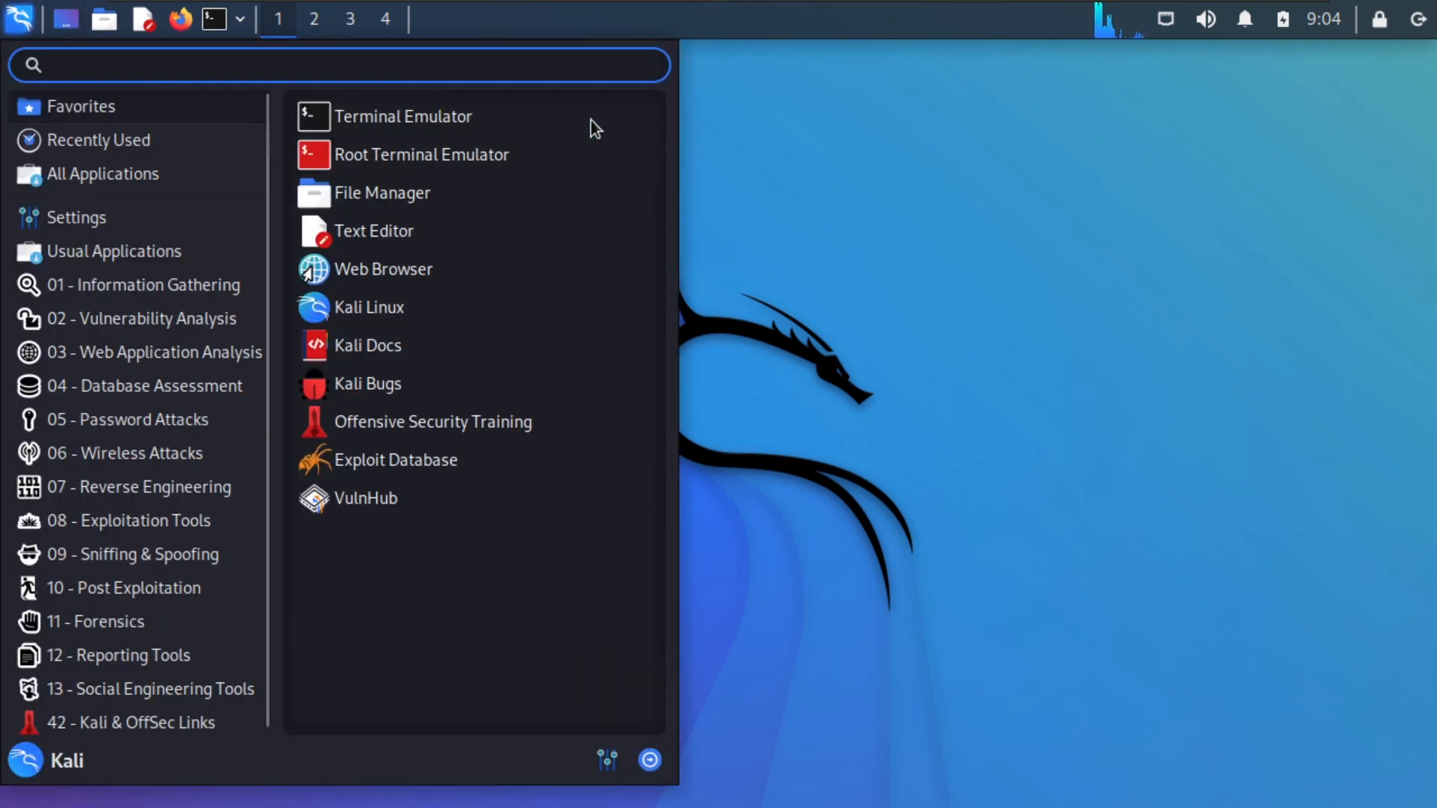
{"action": "left_click", "coordinate": [429, 150]}
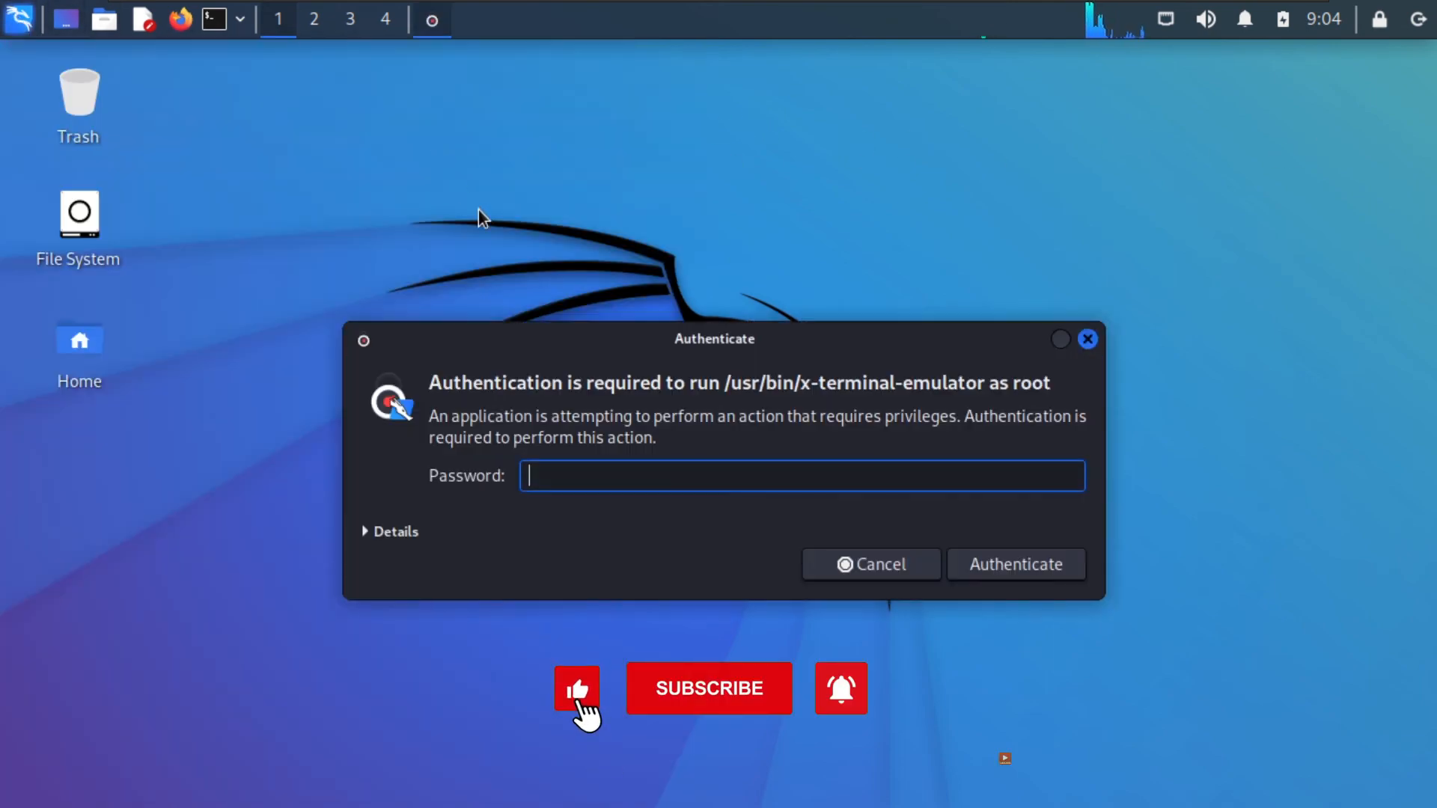
{"action": "type", "text": "kali"}
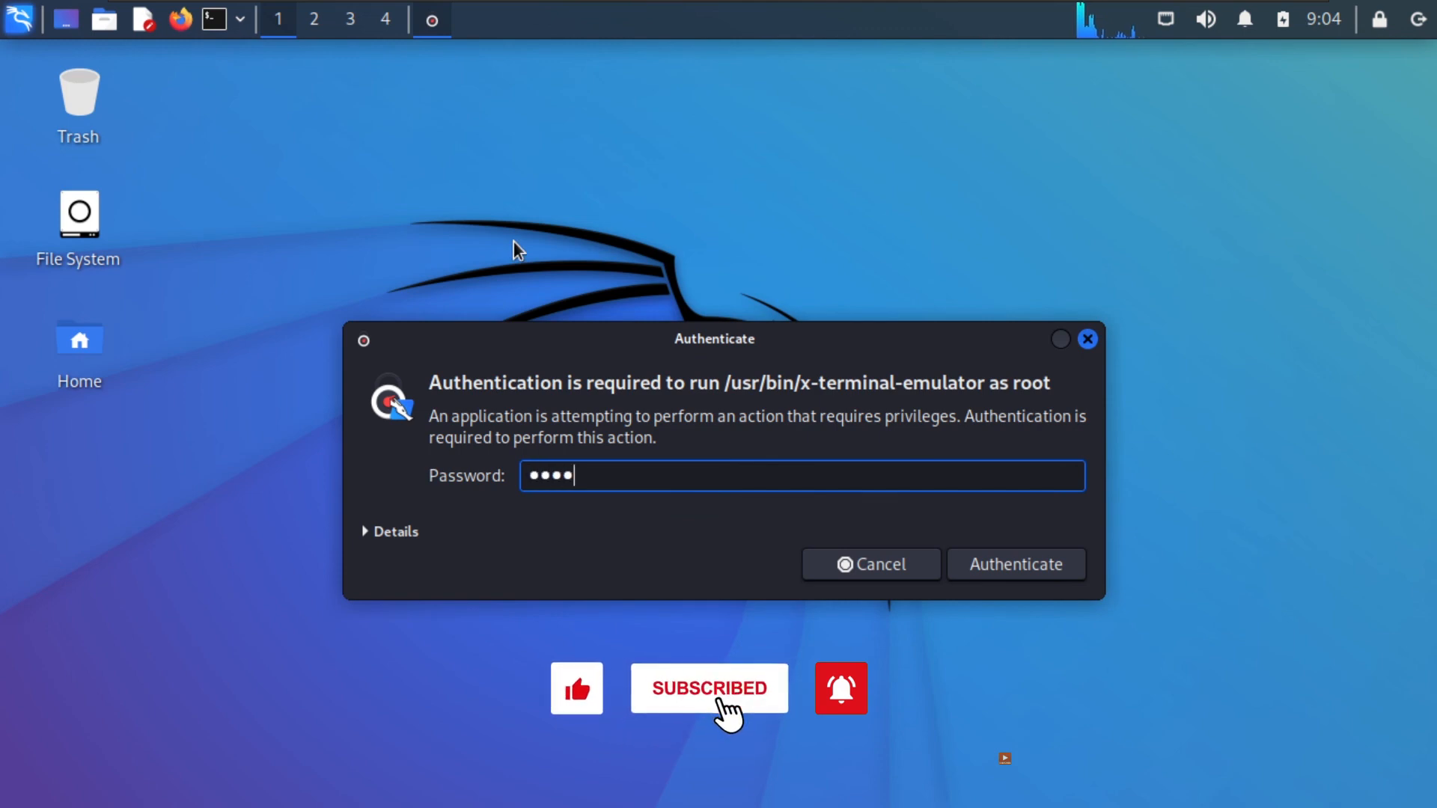
{"action": "key", "text": "Return"}
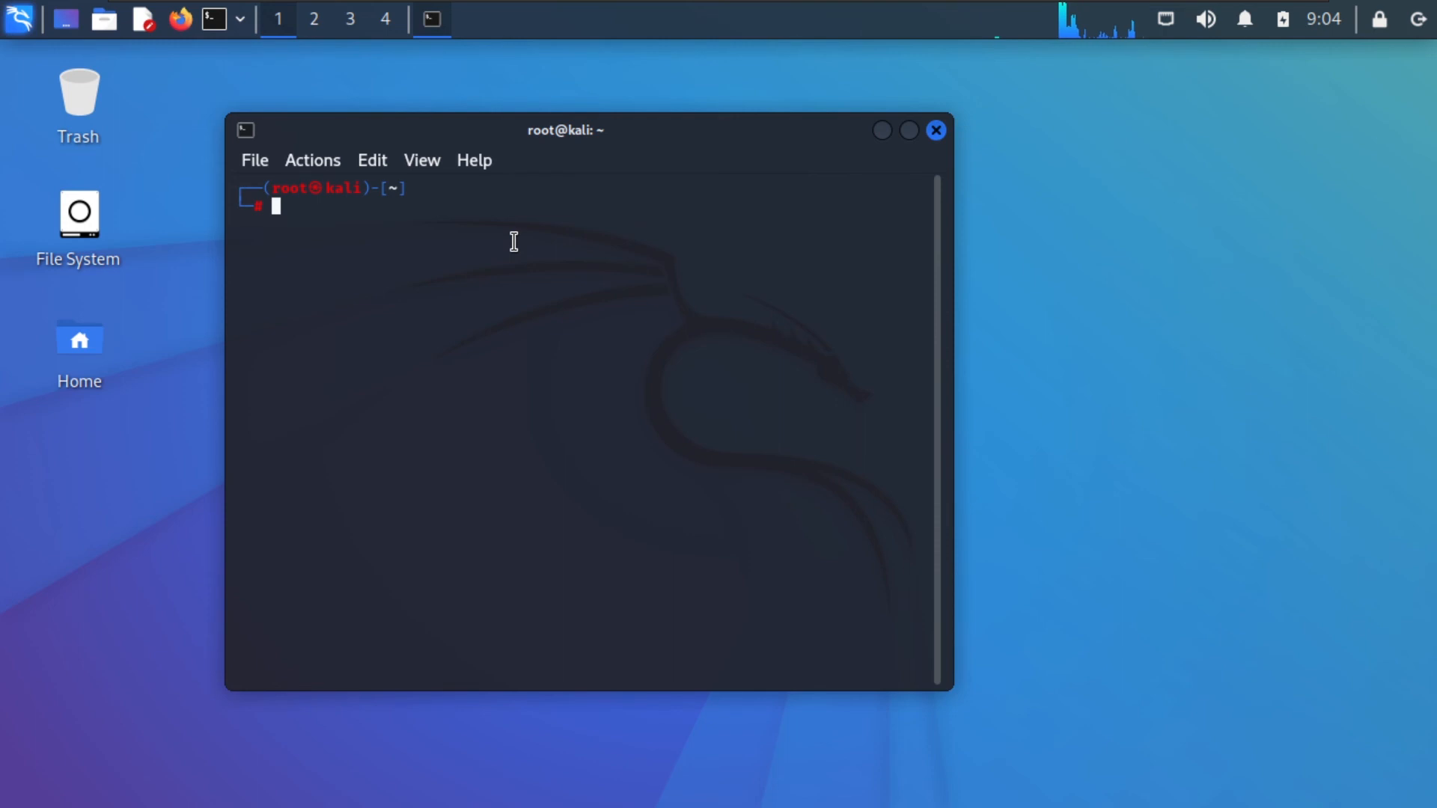
{"action": "type", "text": "ping "}
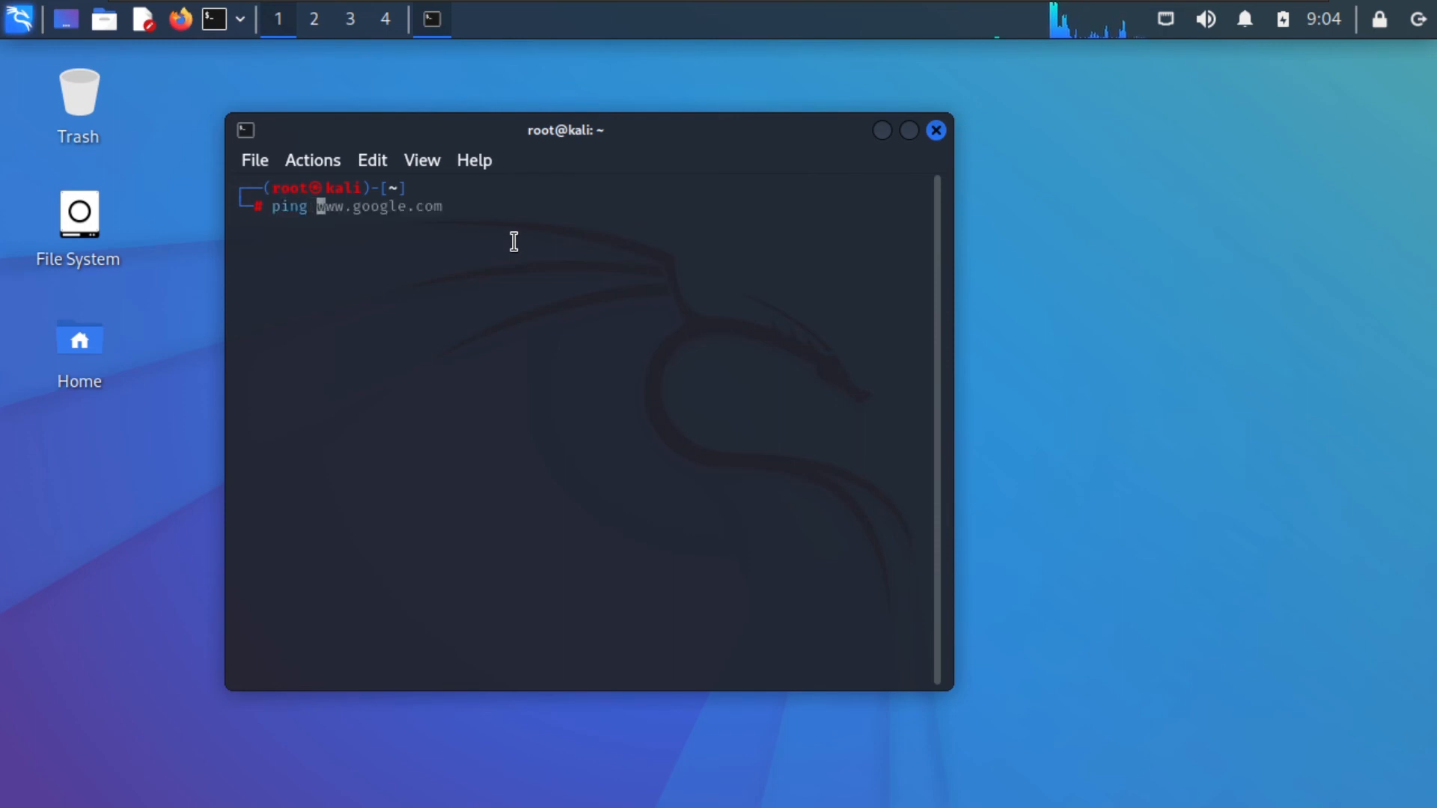
{"action": "type", "text": "www."}
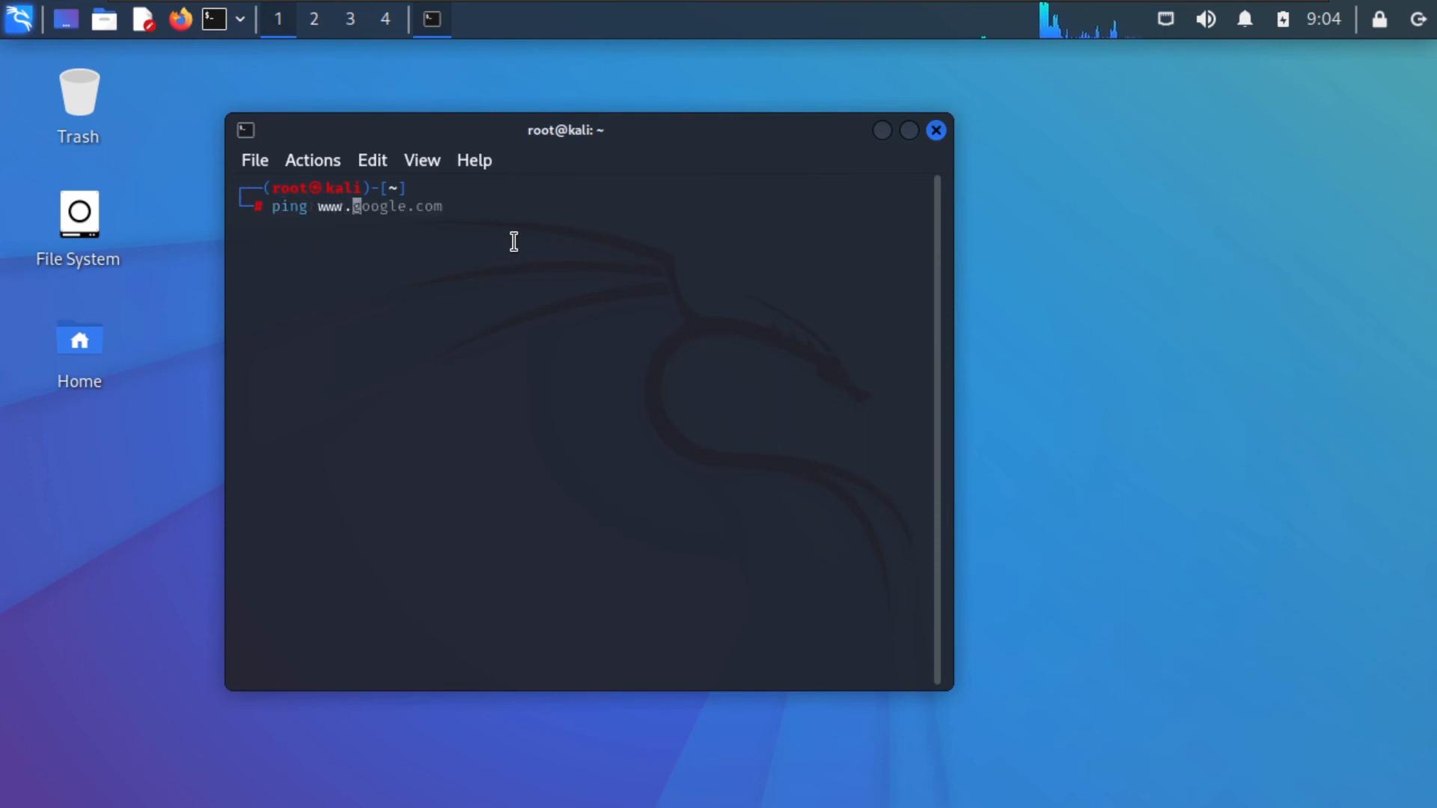
{"action": "type", "text": "google"}
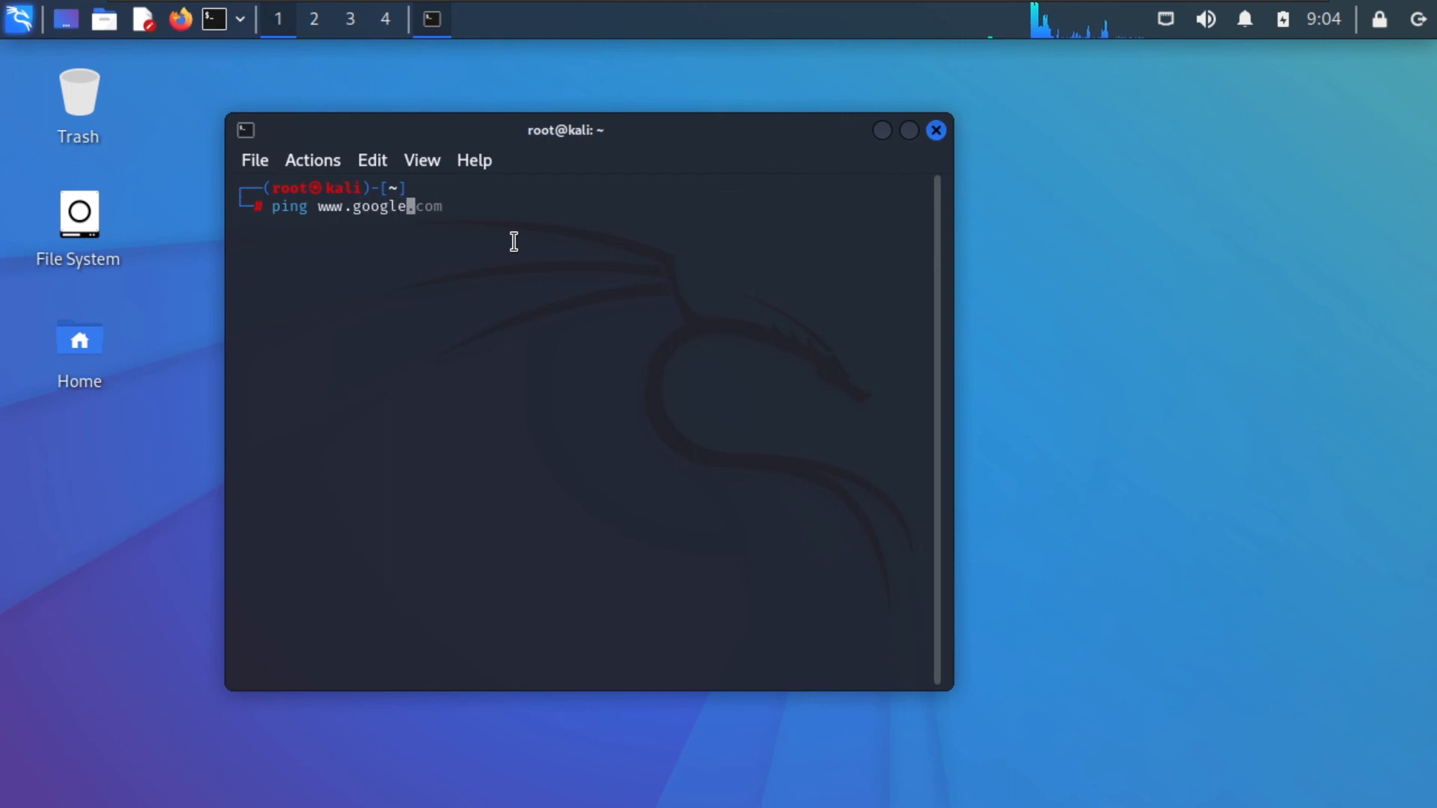
{"action": "type", "text": ".com"}
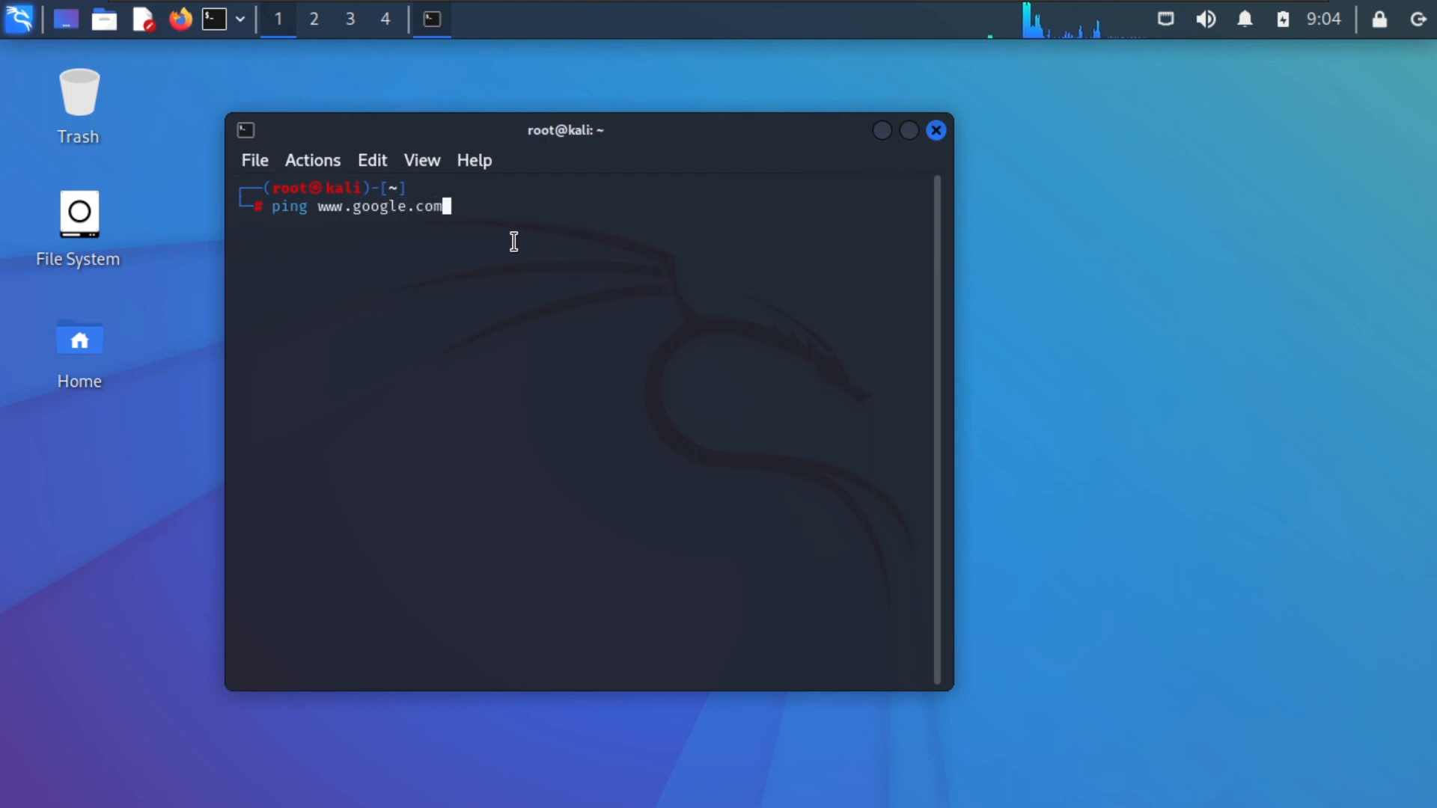
{"action": "key", "text": "Return"}
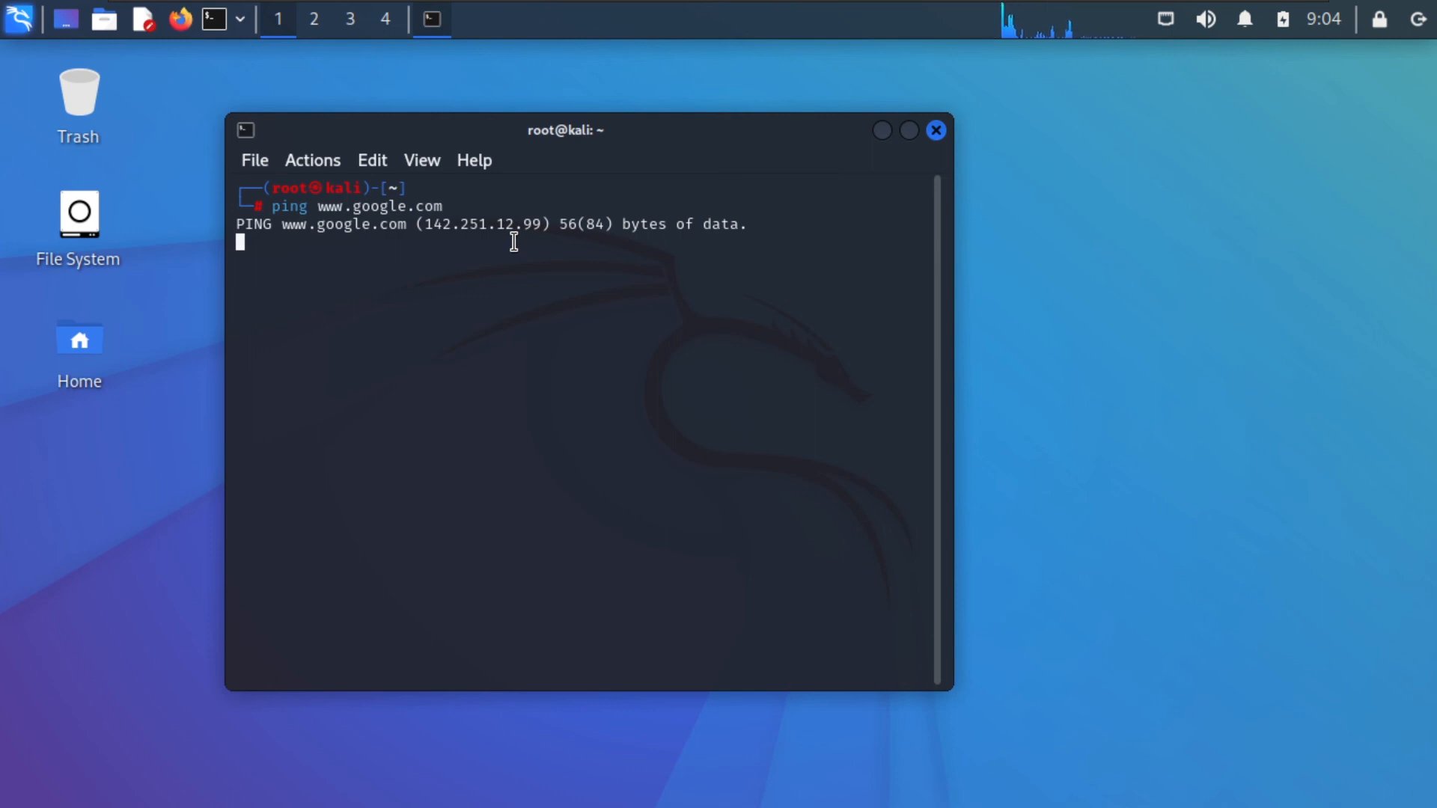
{"action": "key", "text": "ctrl+c"}
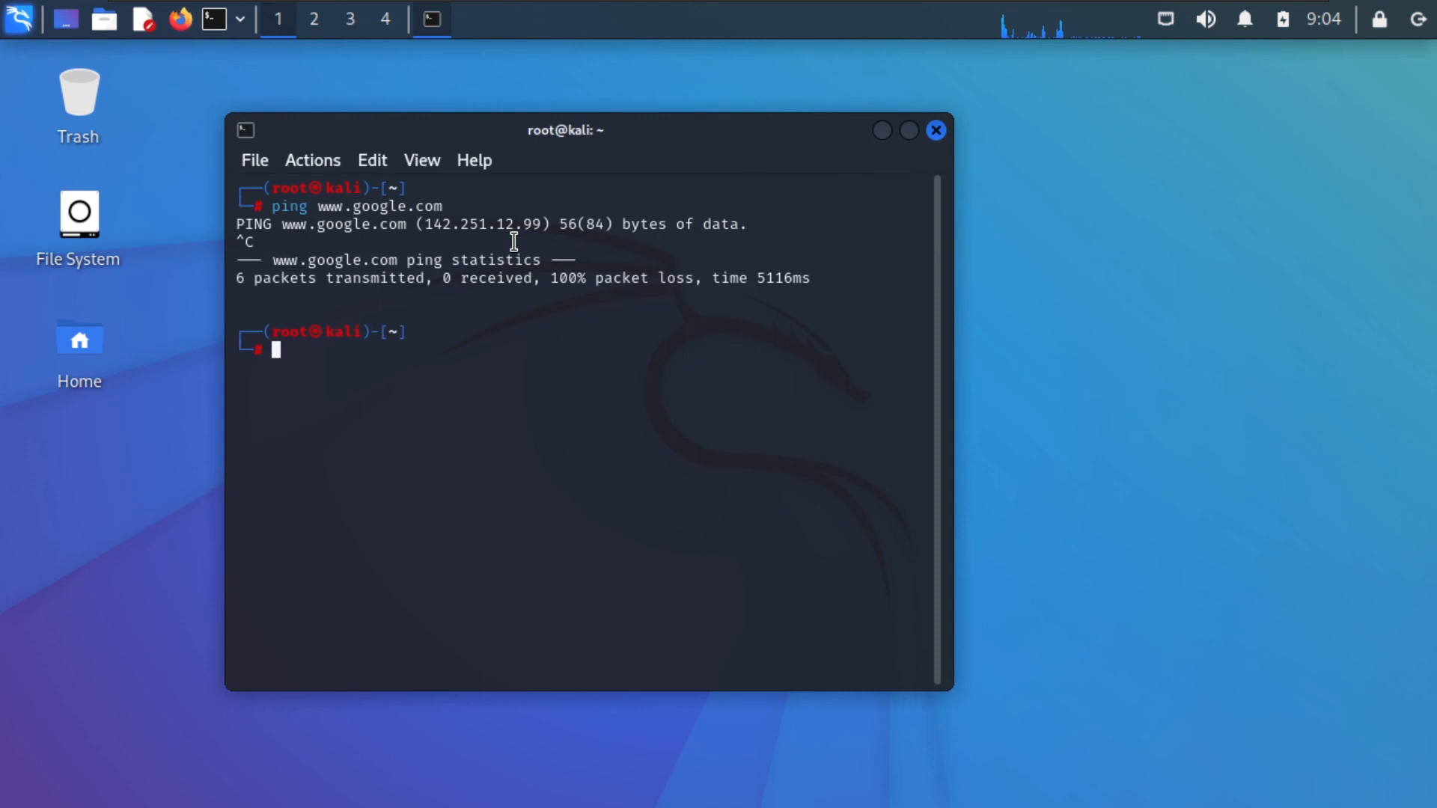
Display the network interface addresses with the ip addr command, and close the root terminal.
{"action": "type", "text": "ip "}
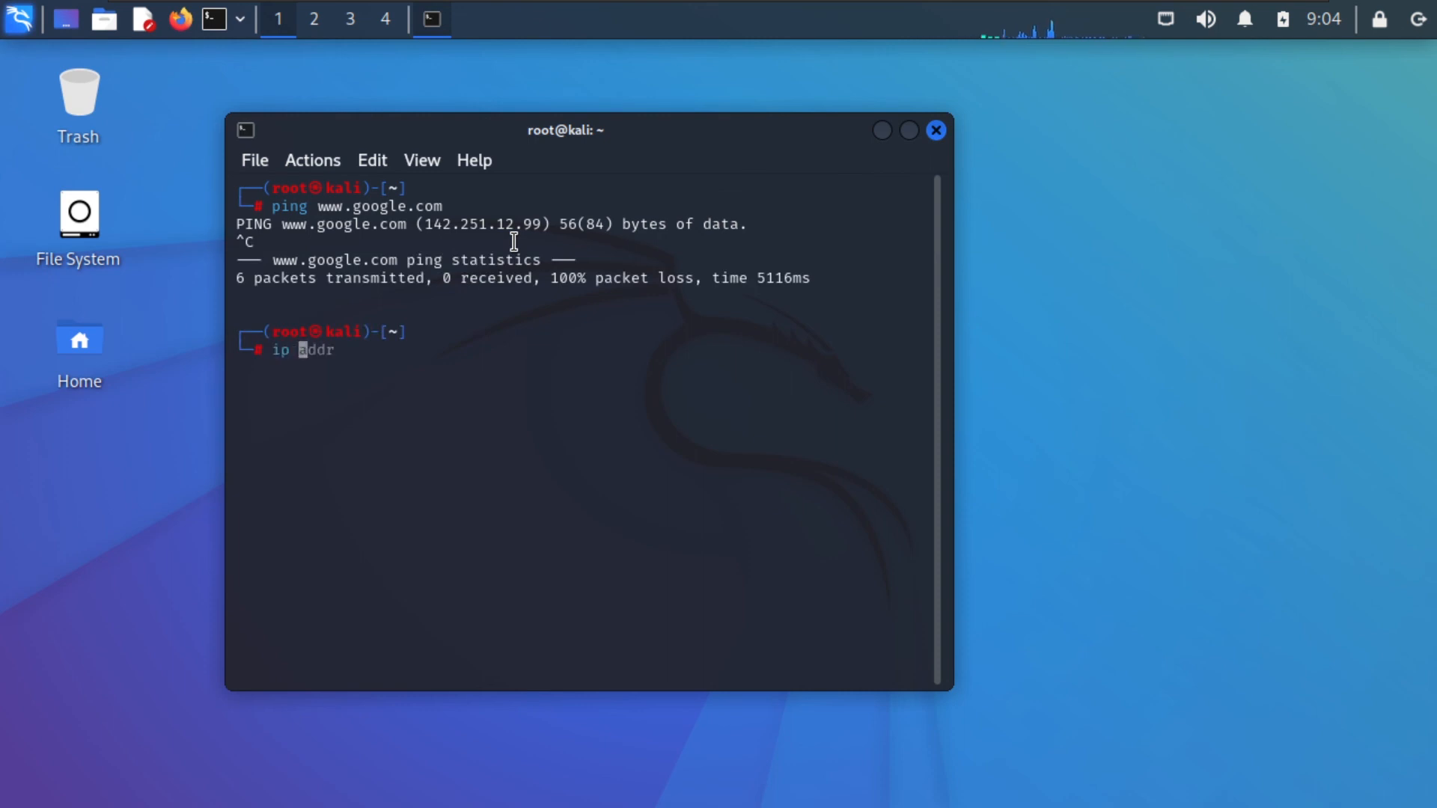
{"action": "type", "text": "addr"}
{"action": "key", "text": "Return"}
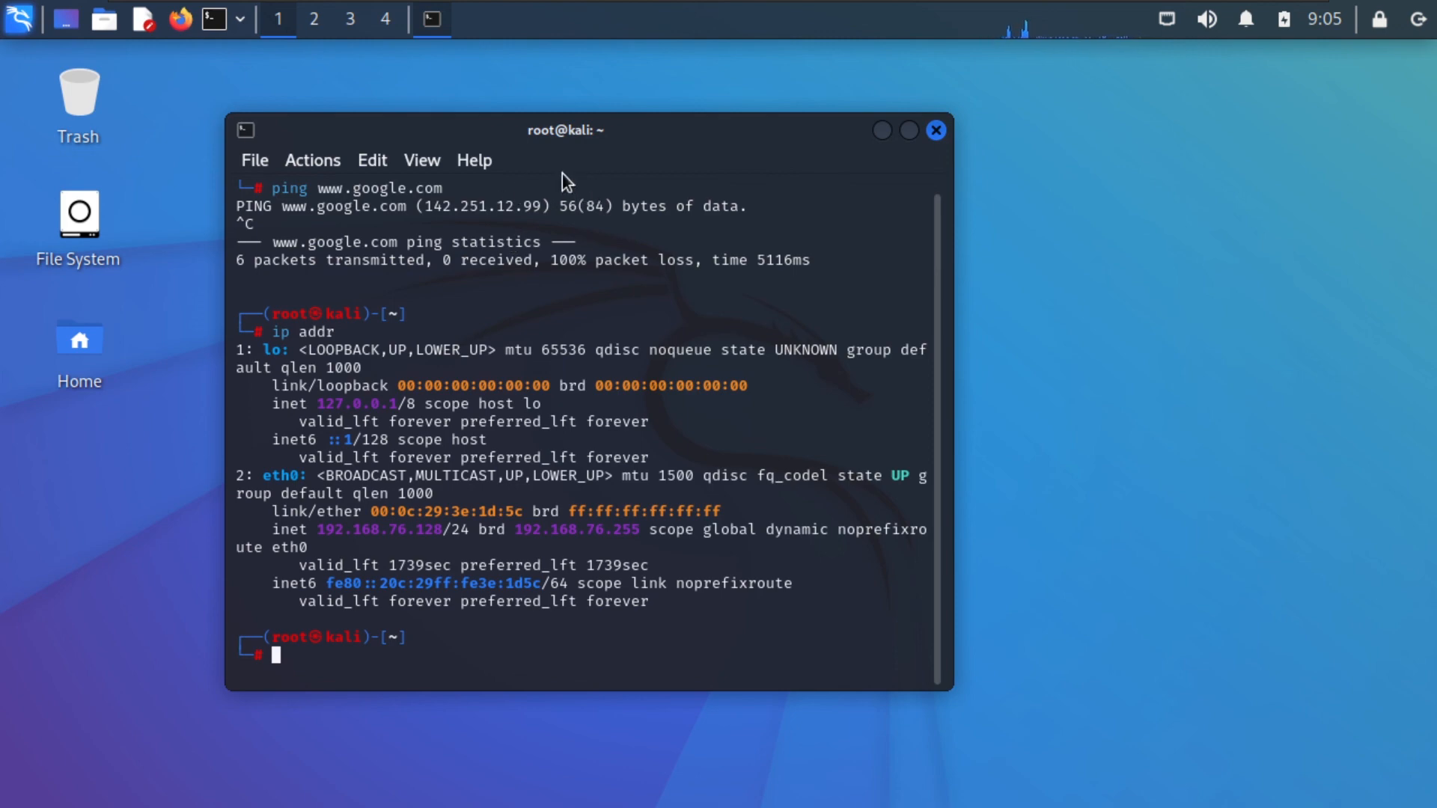
{"action": "left_click", "coordinate": [936, 132]}
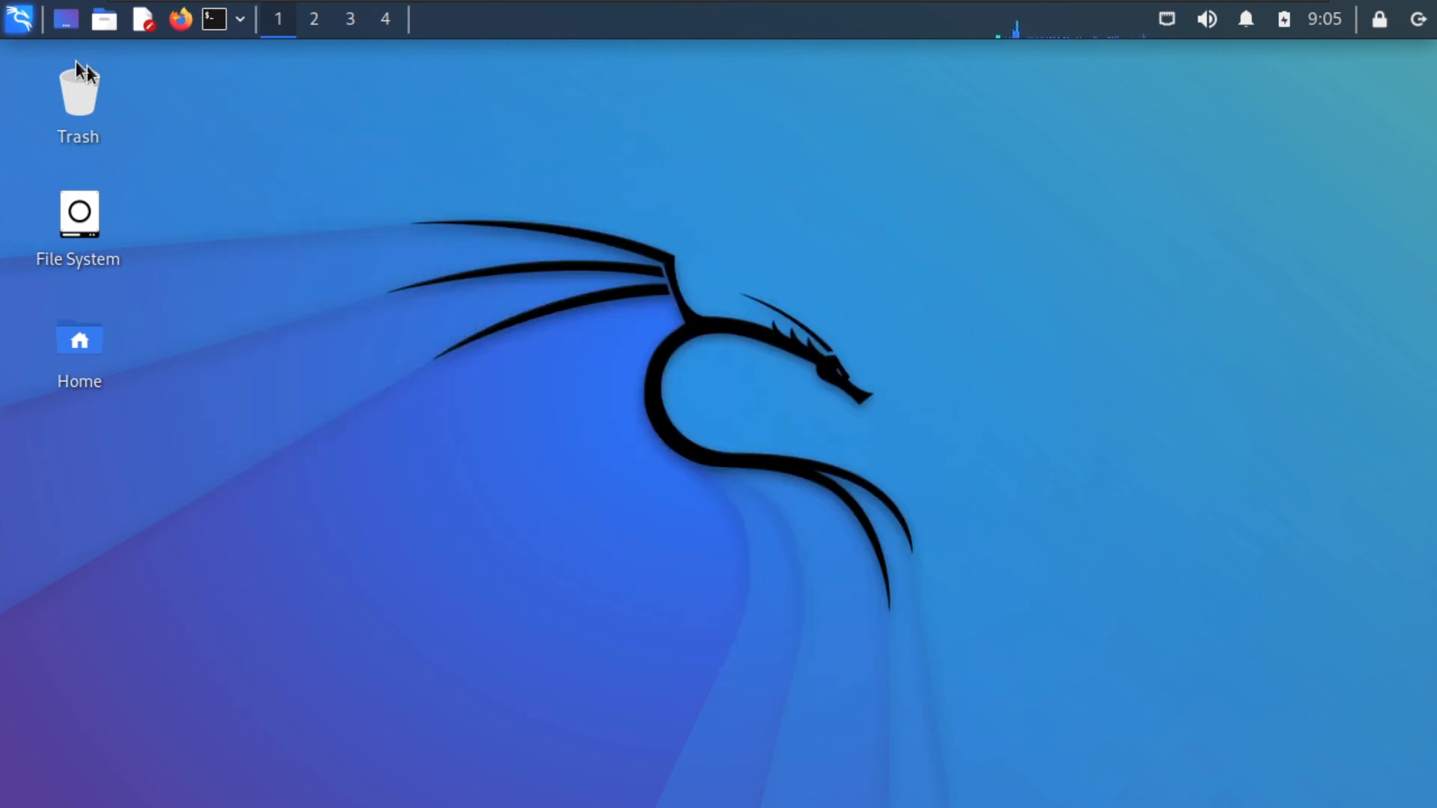
Look through Kali's application categories, including the programs listed under 13 - Social Engineering Tools.
{"action": "left_click", "coordinate": [6, 10]}
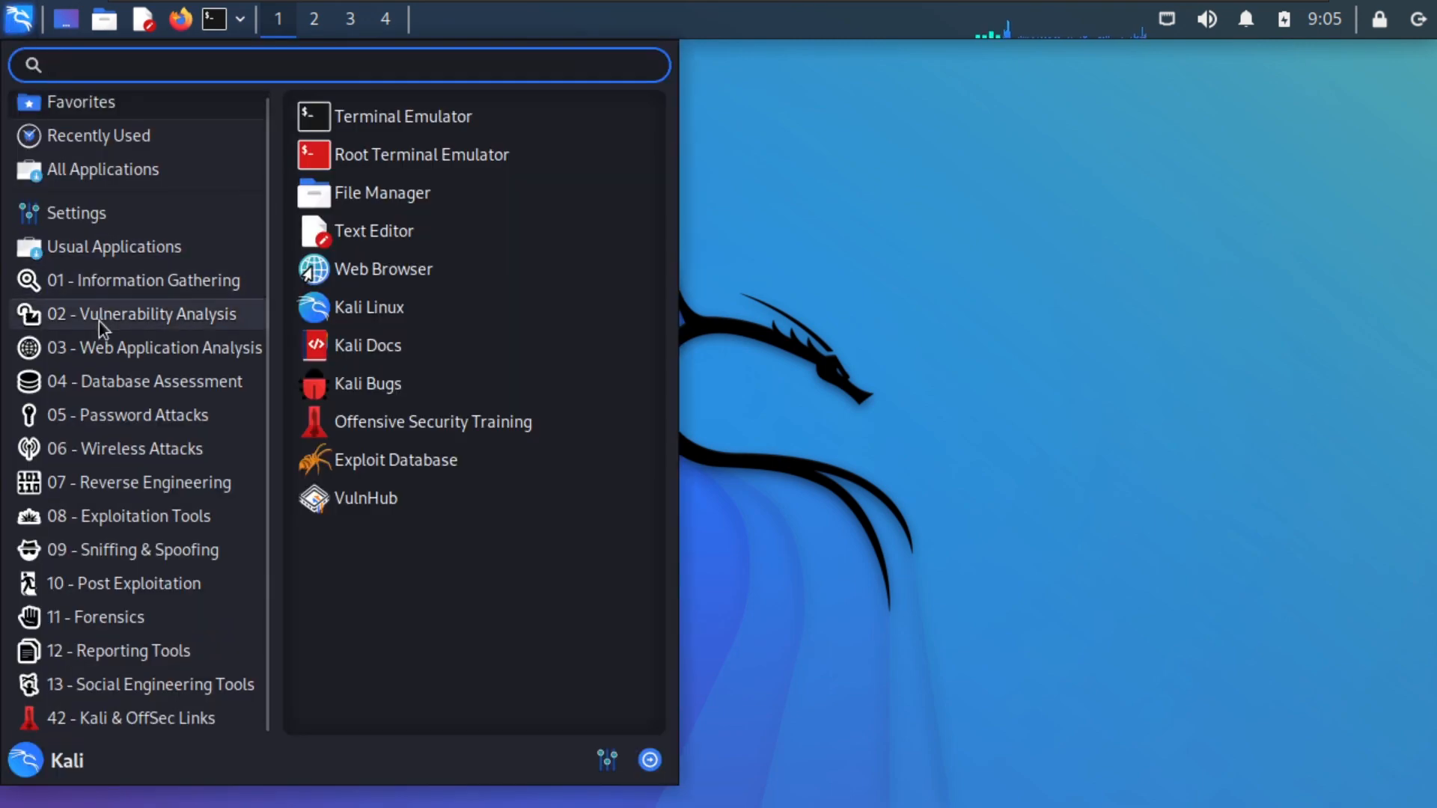
{"action": "left_click", "coordinate": [113, 349]}
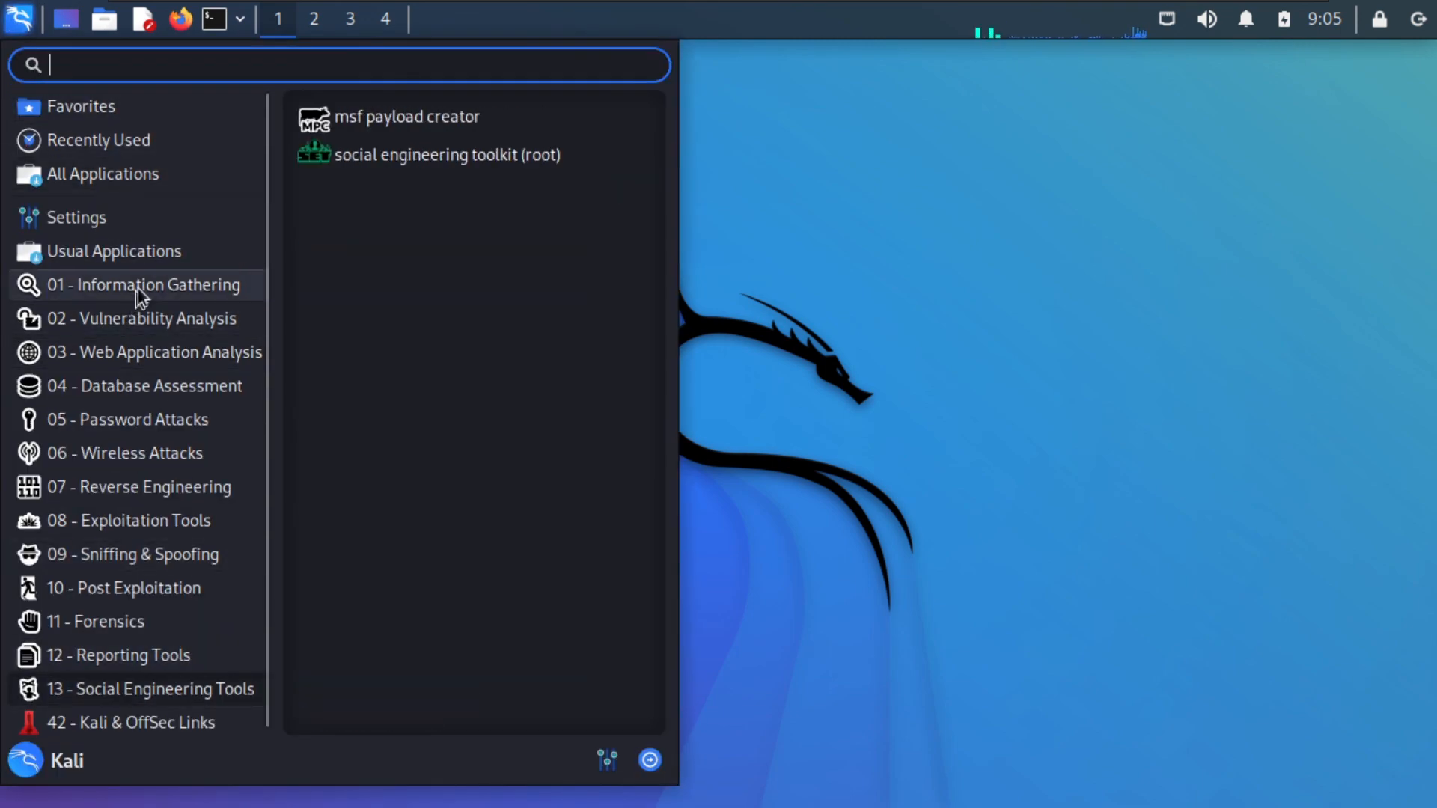